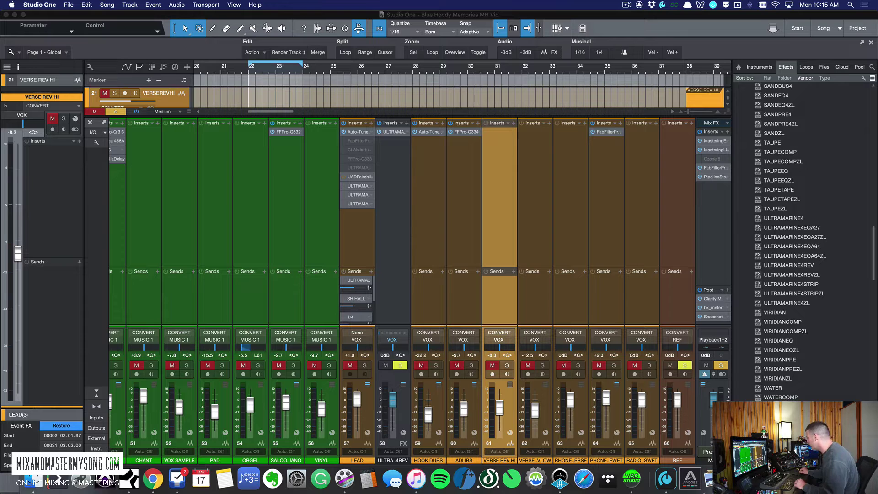
# Switch to Preview and show the photo of the hardware compressor with two VU meters beside the mixer
pyautogui.click(708, 478)
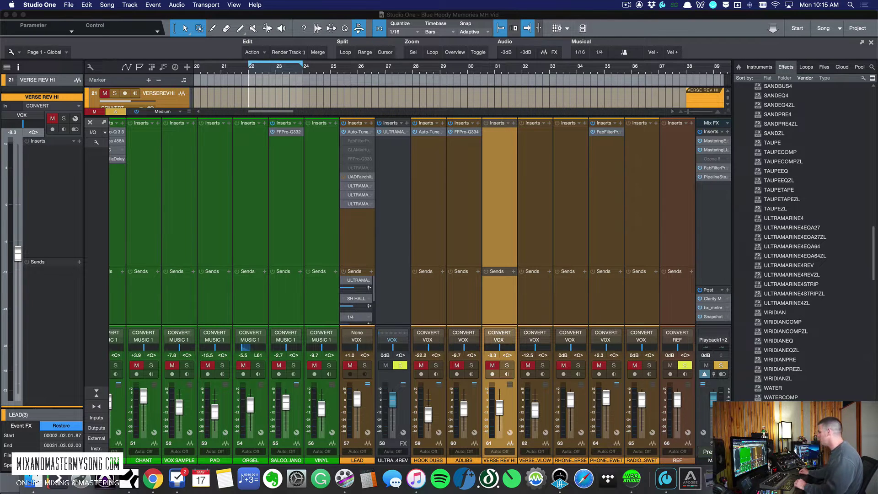
pyautogui.moveTo(531, 38); pyautogui.dragTo(533, 31)
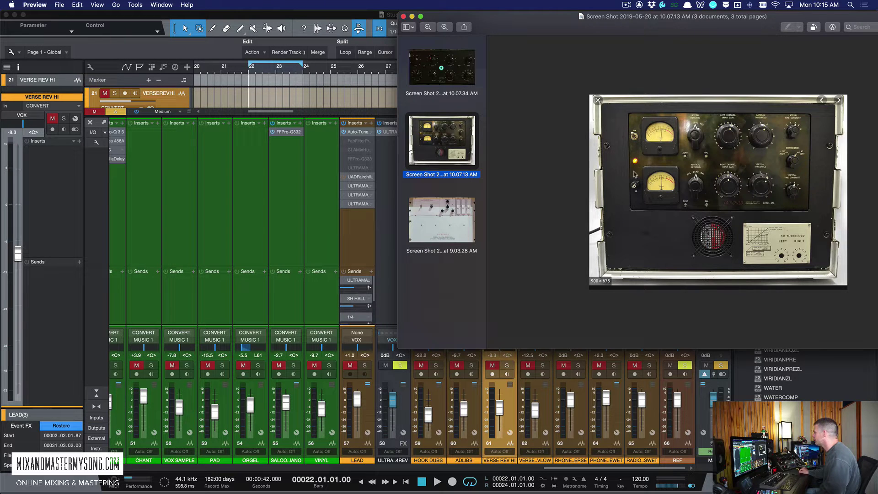
pyautogui.moveTo(627, 32); pyautogui.dragTo(629, 30)
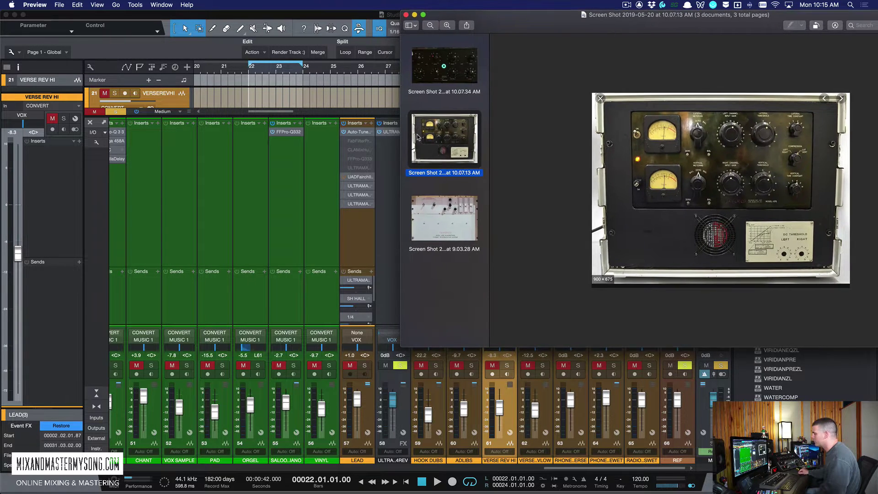
# Return to Studio One, examine the ULTRAMARINE4 compressor on the LEAD channel including its C-Link control, and close it
pyautogui.click(357, 187)
pyautogui.moveTo(515, 209); pyautogui.dragTo(167, 34)
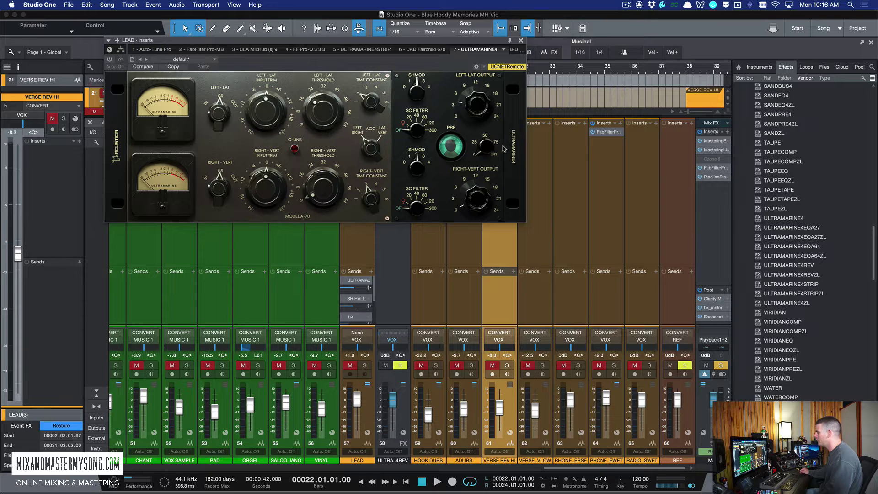
pyautogui.click(295, 149)
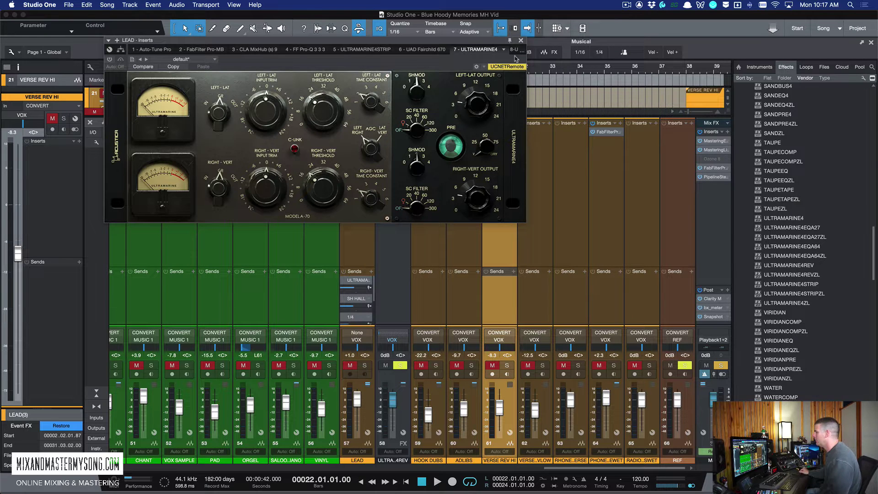
pyautogui.click(520, 40)
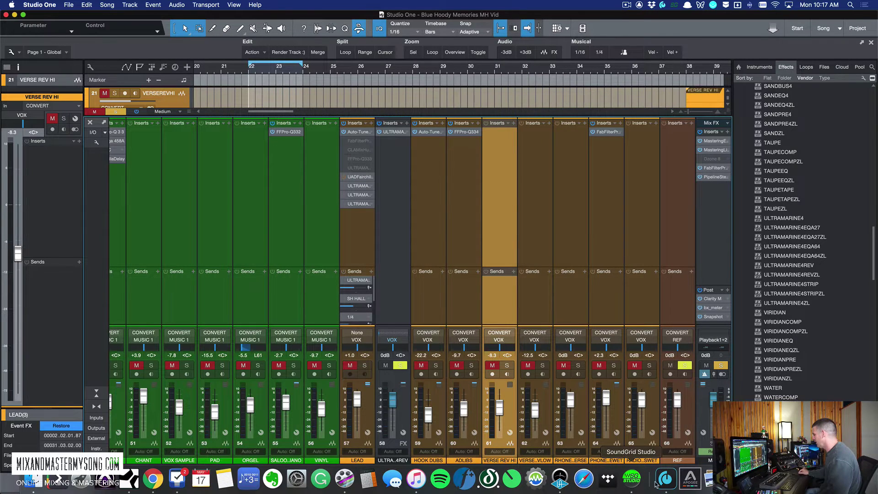
# Switch to Preview and show the Fairchild Variable Equalizer photo, keeping the LEAD channel's inserts uncovered
pyautogui.click(705, 473)
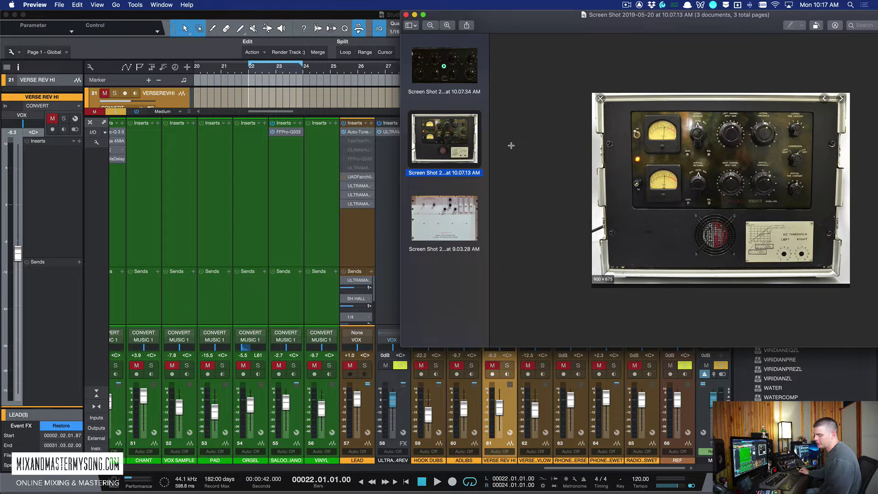
pyautogui.click(446, 69)
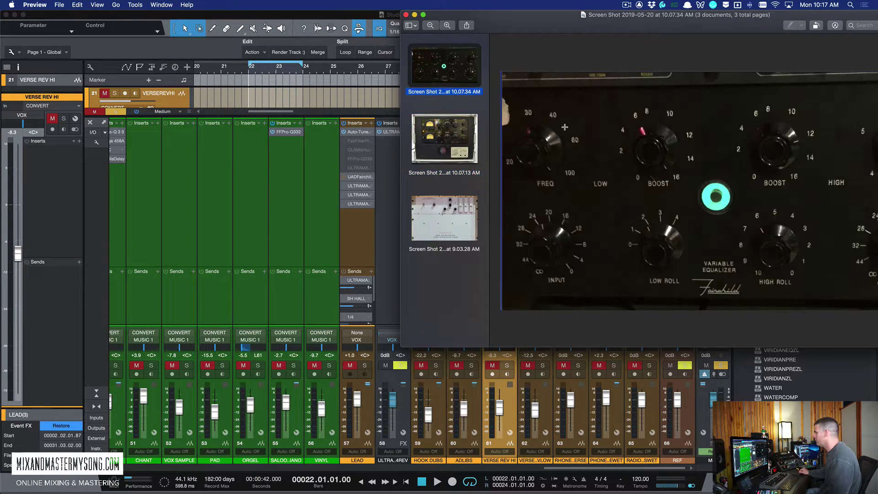
pyautogui.moveTo(599, 14); pyautogui.dragTo(464, 15)
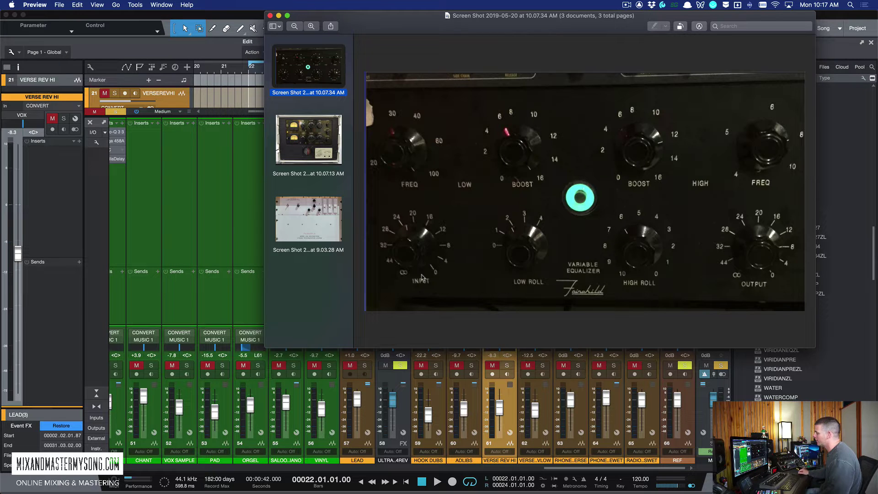
pyautogui.moveTo(594, 29); pyautogui.dragTo(582, 41)
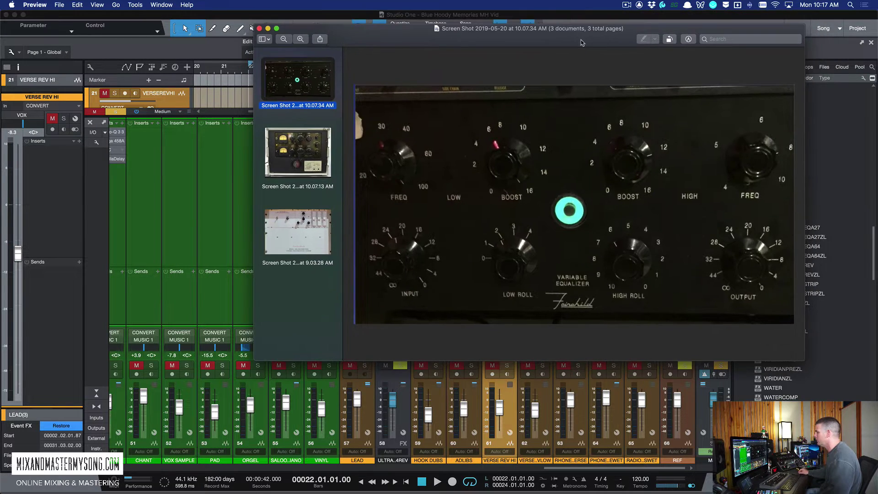
pyautogui.moveTo(407, 46); pyautogui.dragTo(604, 82)
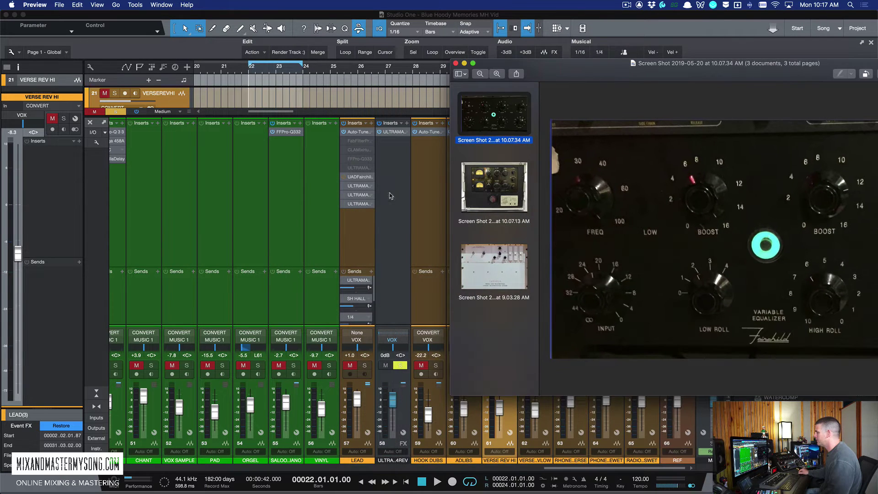
# Show the LEAD channel's ULTRAMARINE4EQA27 equalizer in Studio One and toggle its High Mid and Low Mid ranges on and off
pyautogui.click(359, 188)
pyautogui.click(359, 187)
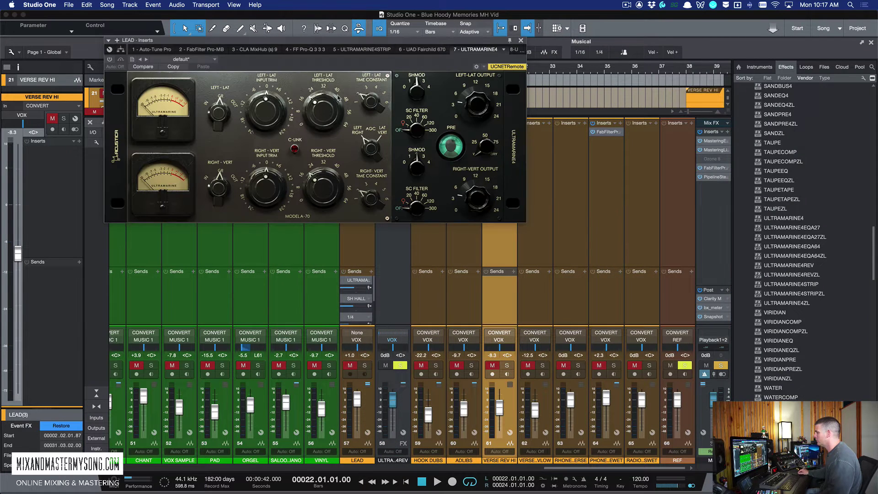
pyautogui.click(514, 49)
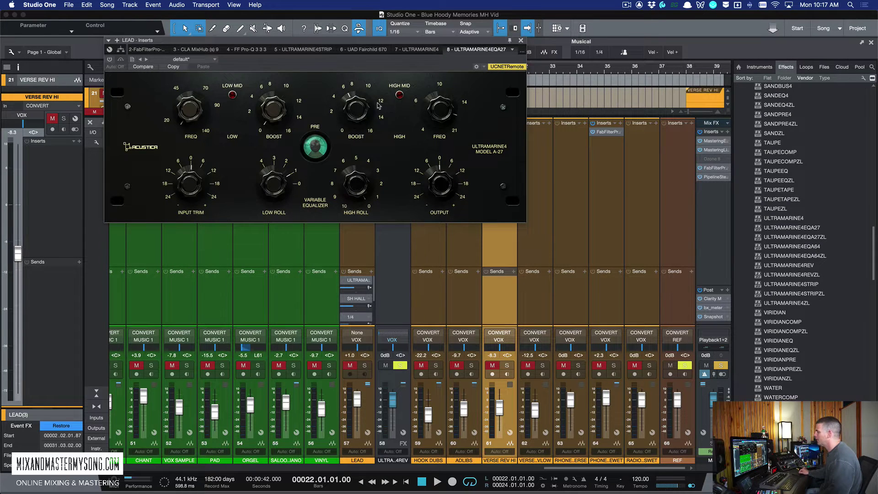
pyautogui.click(400, 94)
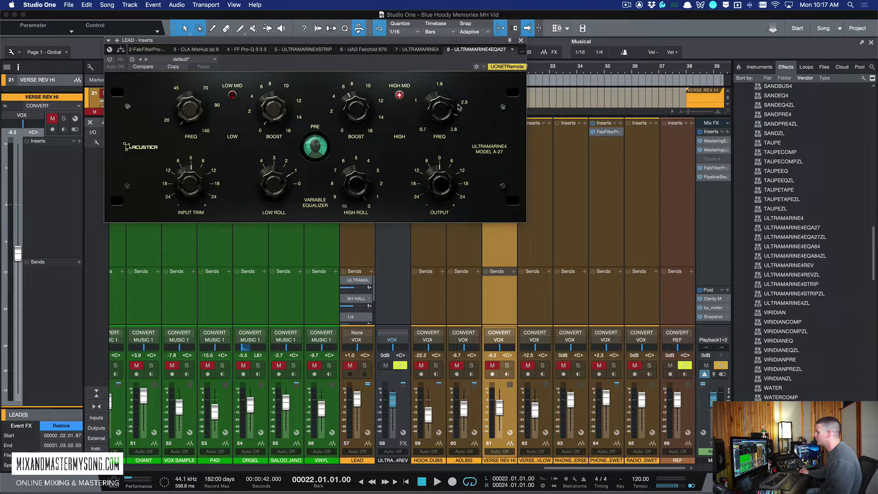
pyautogui.click(400, 95)
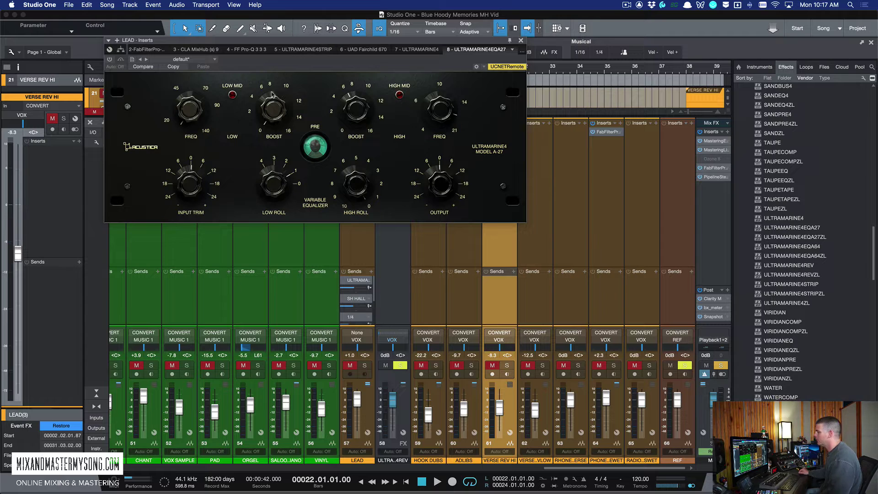
pyautogui.click(233, 95)
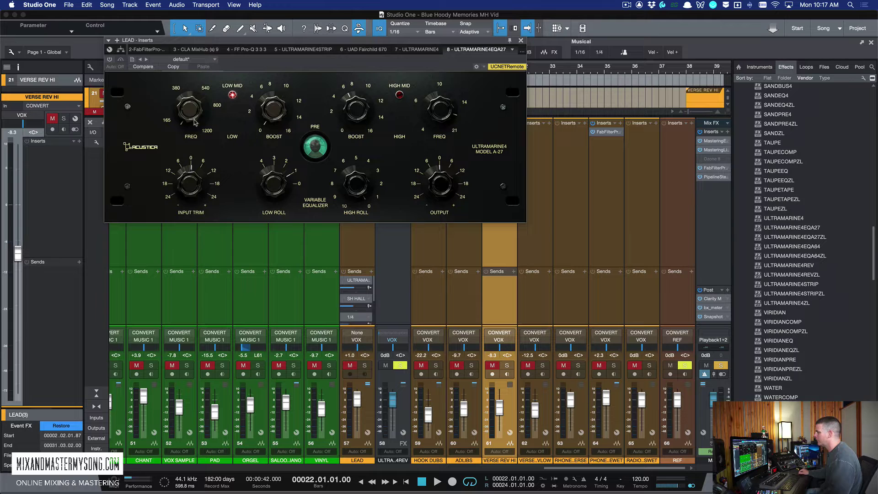
pyautogui.click(232, 95)
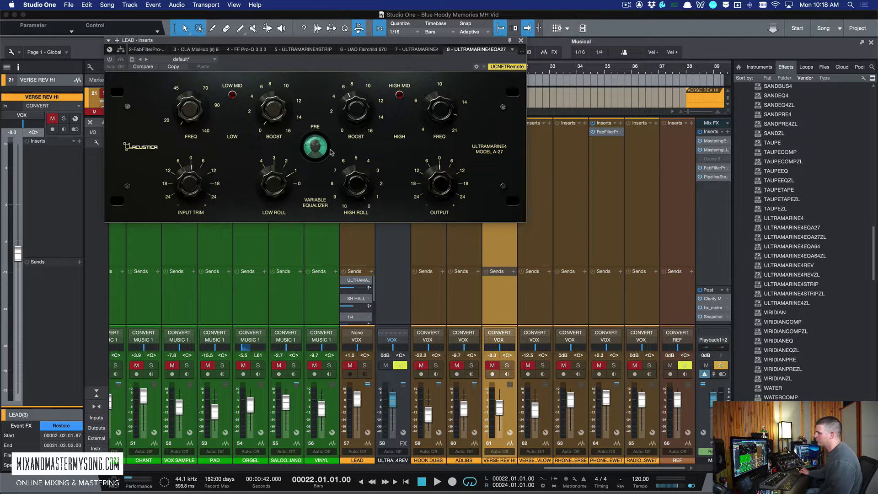
# Show the LEAD channel's ULTRAMARINE4EQA64 equalizer, examine its controls, and close the plug-in window
pyautogui.click(522, 51)
pyautogui.click(492, 133)
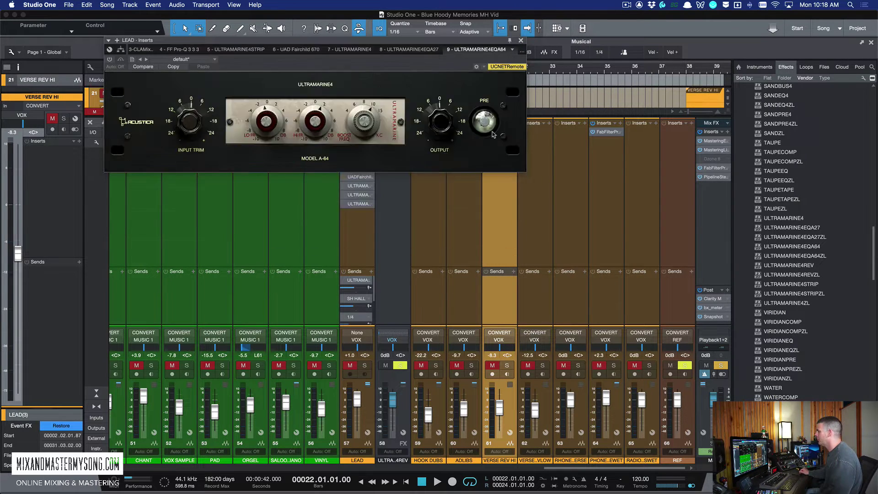
pyautogui.moveTo(426, 41); pyautogui.dragTo(482, 44)
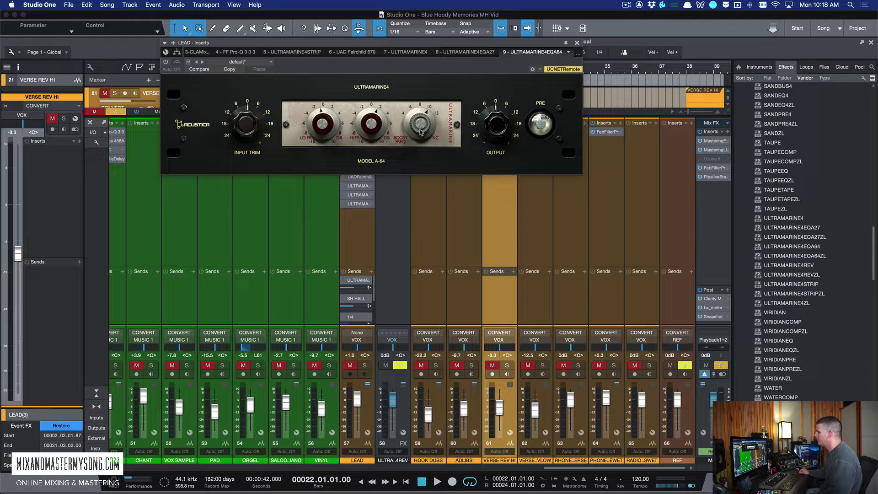
pyautogui.click(577, 43)
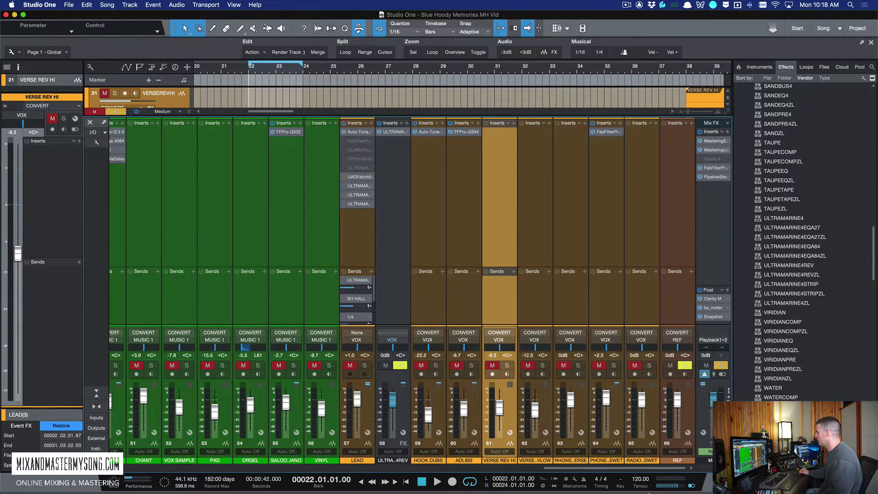
# Switch to Preview to view the Fairchild Model 658 Reverbetron photo, and return to Studio One
pyautogui.click(709, 479)
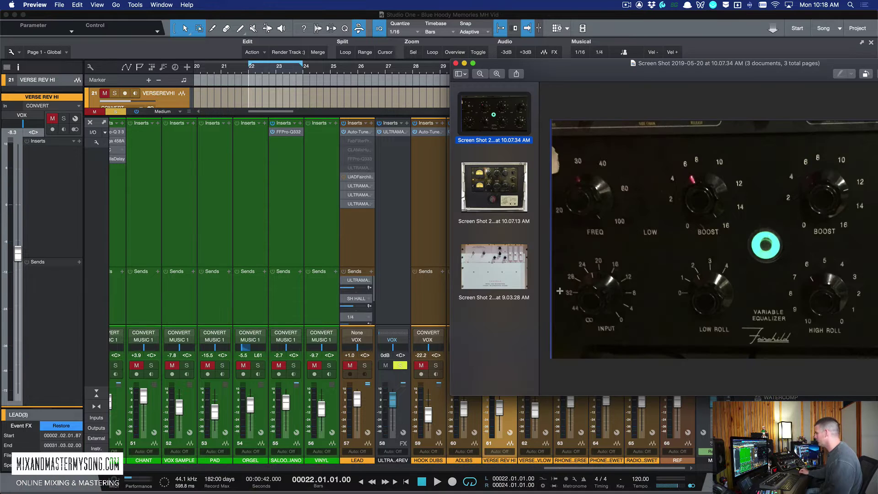
pyautogui.press('Down')
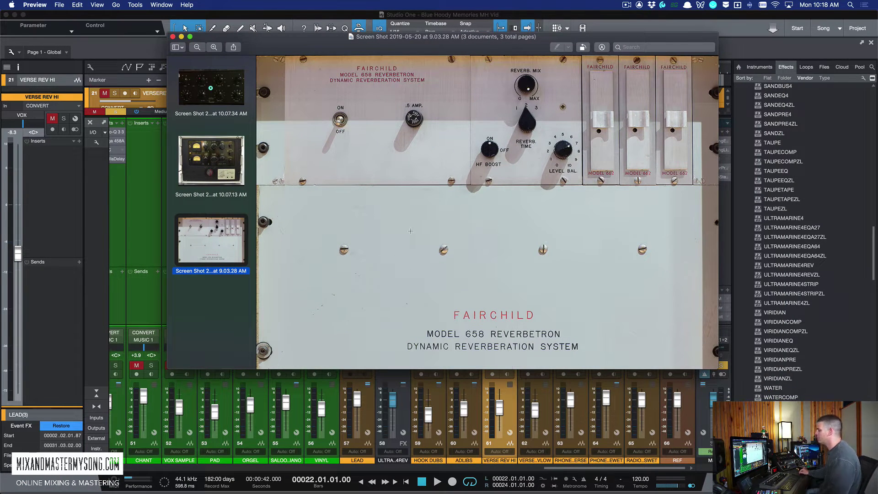
pyautogui.click(686, 28)
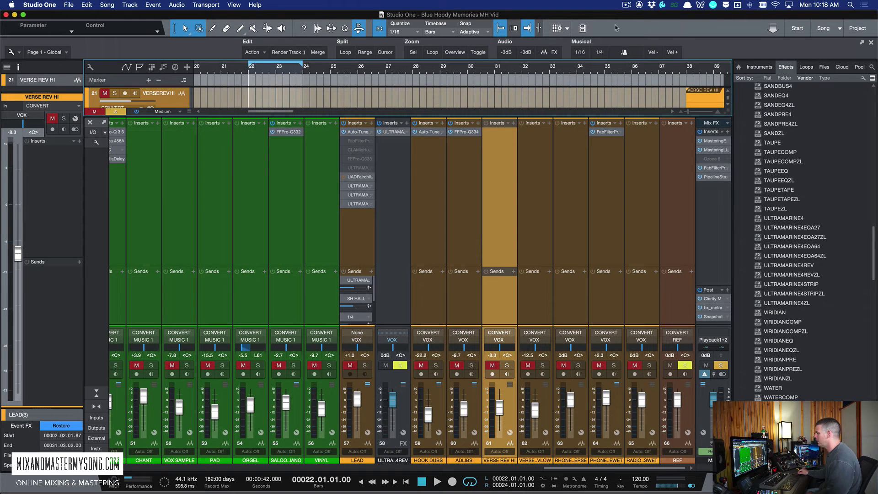
# Open the ULTRAMARINE4REV reverb on its effects channel, examine its controls, and close it
pyautogui.click(395, 133)
pyautogui.moveTo(541, 90); pyautogui.dragTo(477, 60)
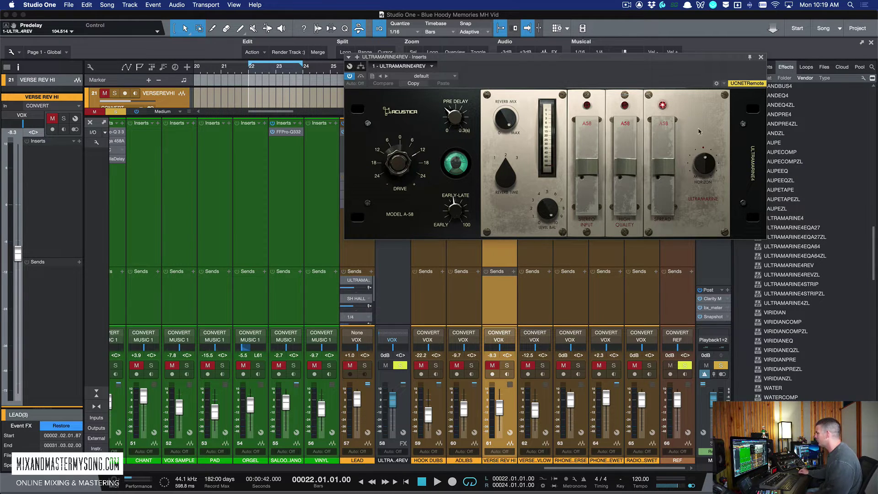
pyautogui.moveTo(686, 59); pyautogui.dragTo(630, 69)
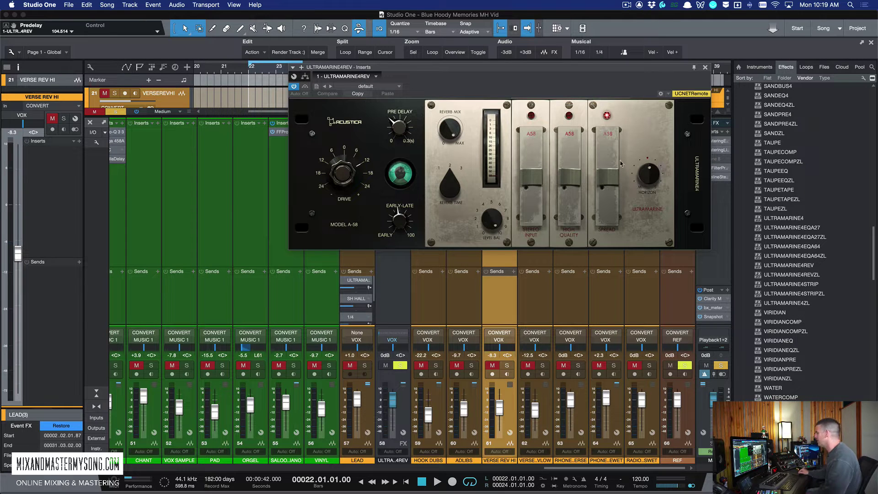
pyautogui.moveTo(661, 69); pyautogui.dragTo(656, 104)
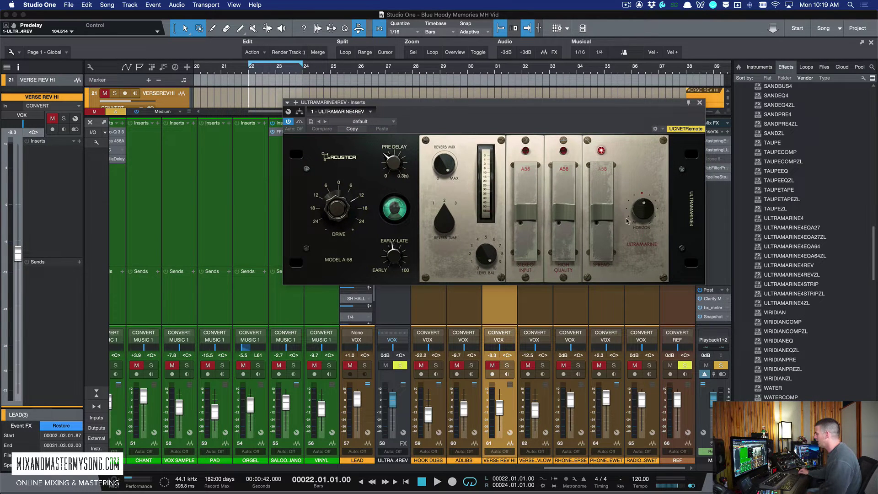
pyautogui.click(700, 102)
# Open the LEAD channel's ULTRAMARINE4 and UAD Fairchild 670 compressors in separate windows, with the UAD window below the other
pyautogui.click(361, 242)
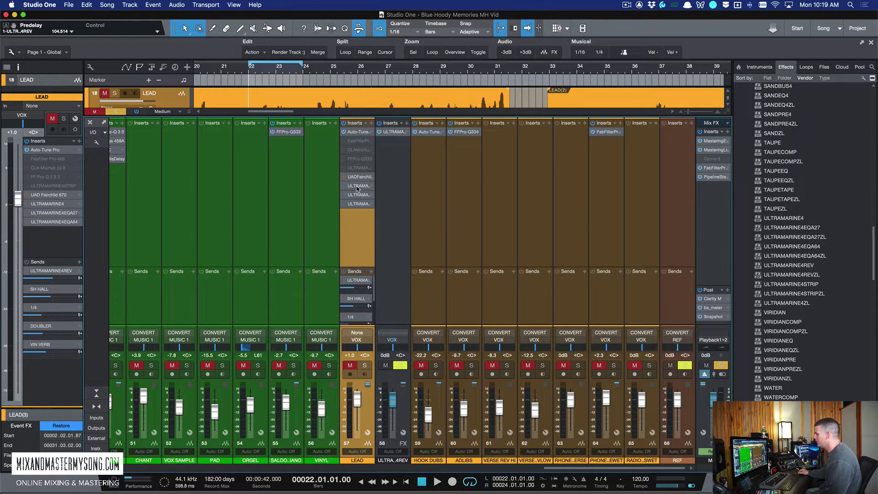
pyautogui.click(356, 186)
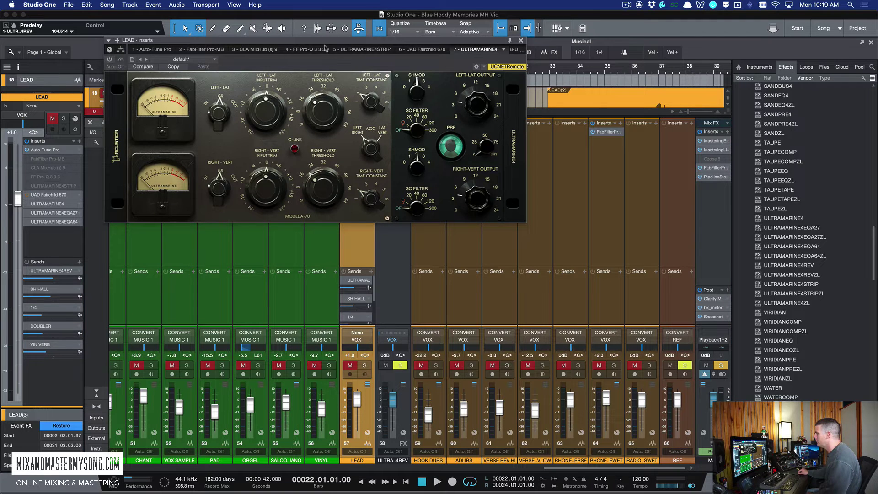
pyautogui.moveTo(324, 39); pyautogui.dragTo(597, 14)
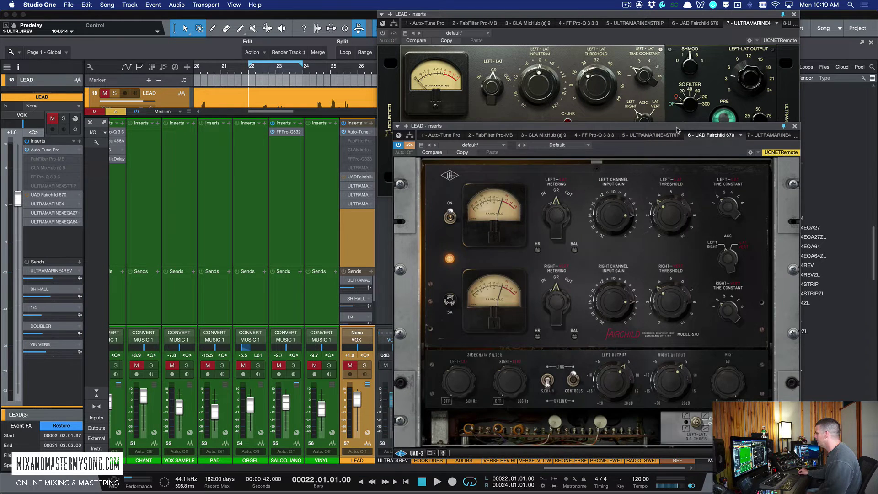
pyautogui.moveTo(678, 130); pyautogui.dragTo(722, 128)
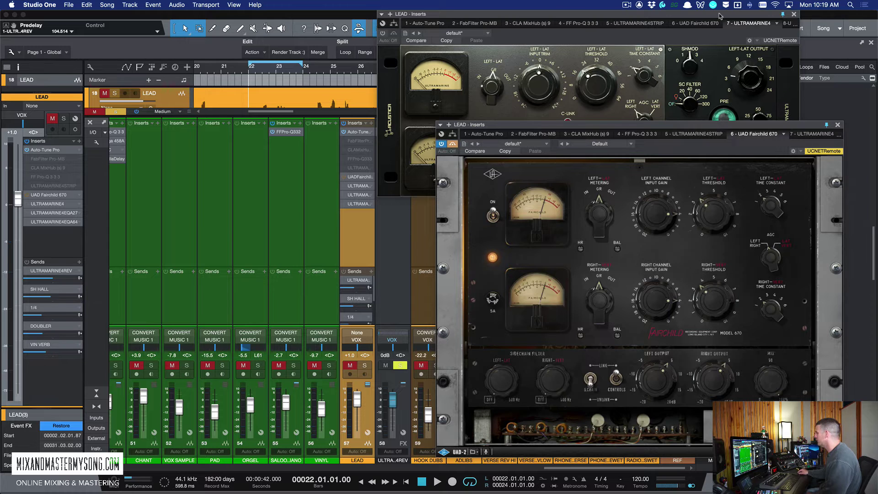
pyautogui.moveTo(720, 16); pyautogui.dragTo(769, 10)
pyautogui.click(469, 259)
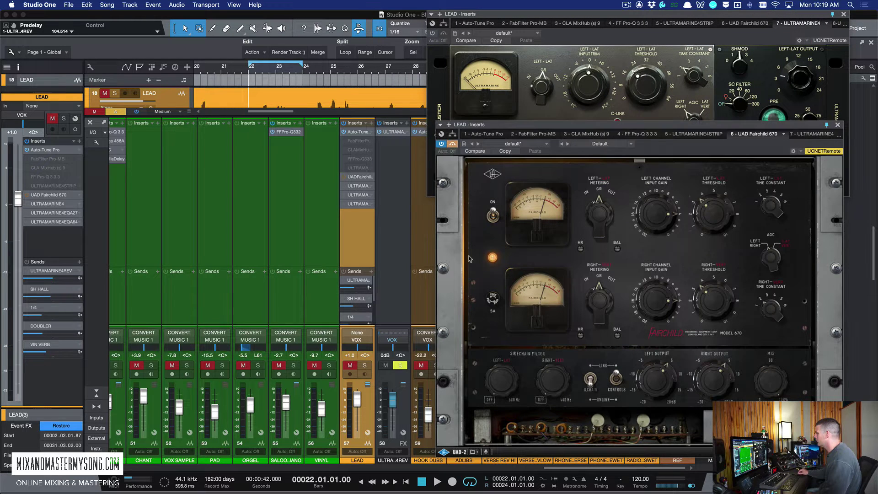
pyautogui.moveTo(550, 128); pyautogui.dragTo(552, 203)
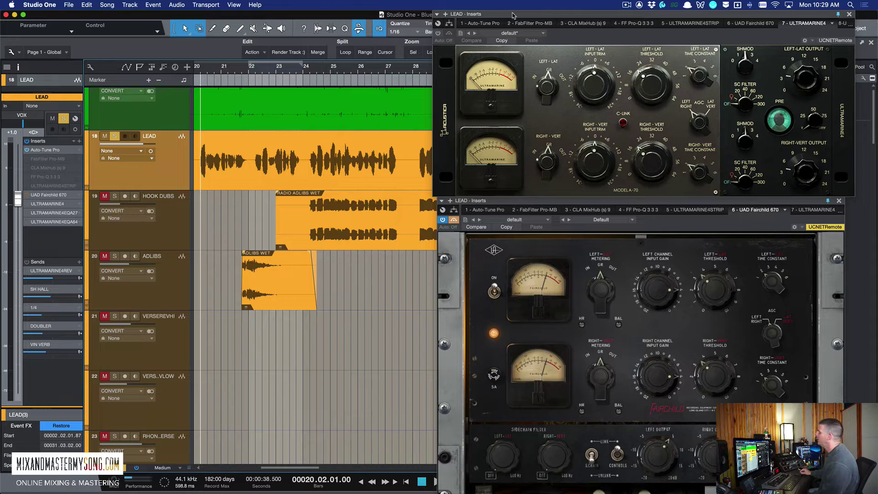
# Select the LEAD track and reposition the ULTRAMARINE4 window above the UAD Fairchild 670 for comparison
pyautogui.moveTo(513, 15); pyautogui.dragTo(514, 11)
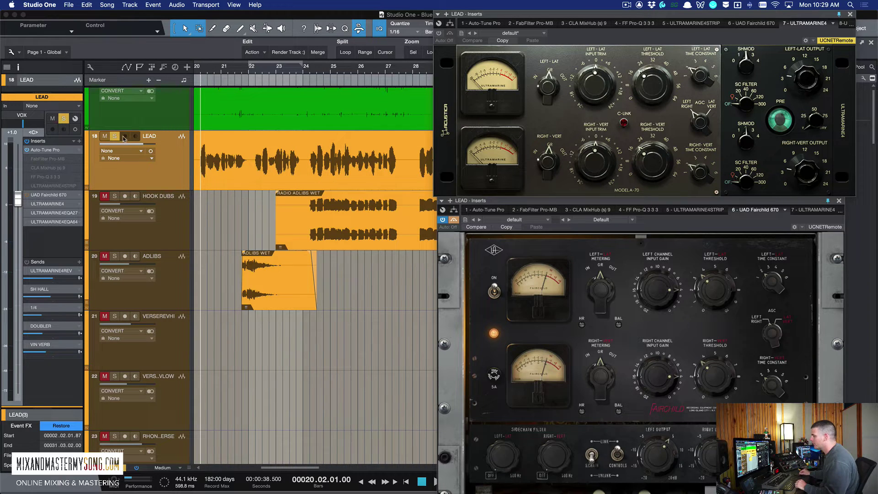
pyautogui.click(173, 176)
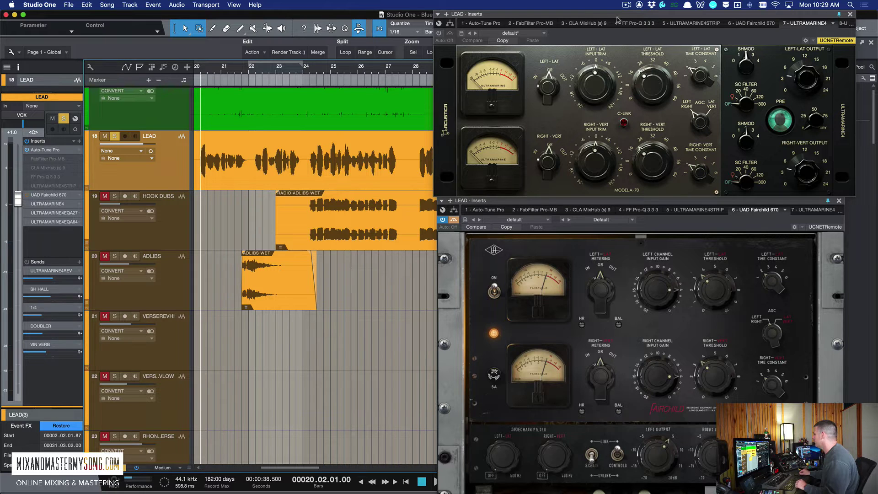
pyautogui.moveTo(617, 17); pyautogui.dragTo(576, 19)
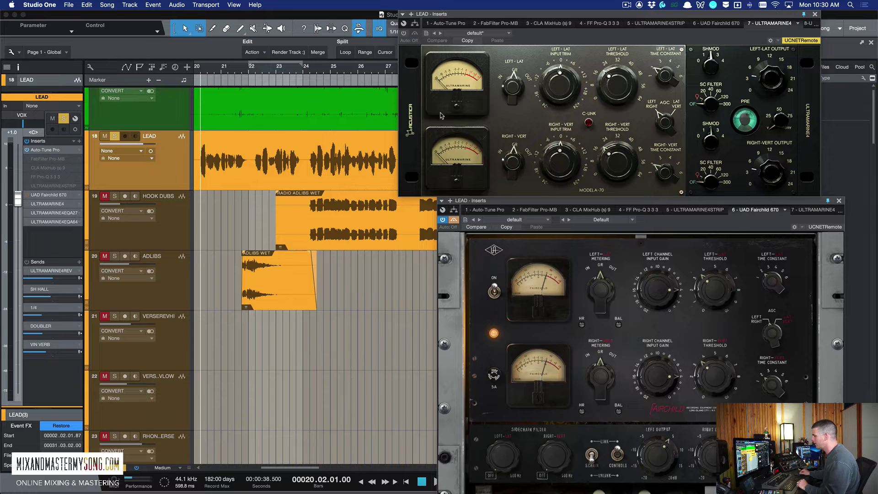
# Activate ULTRAMARINE4 while playing the lead vocal, and raise its left threshold to about 0.324
pyautogui.press('space')
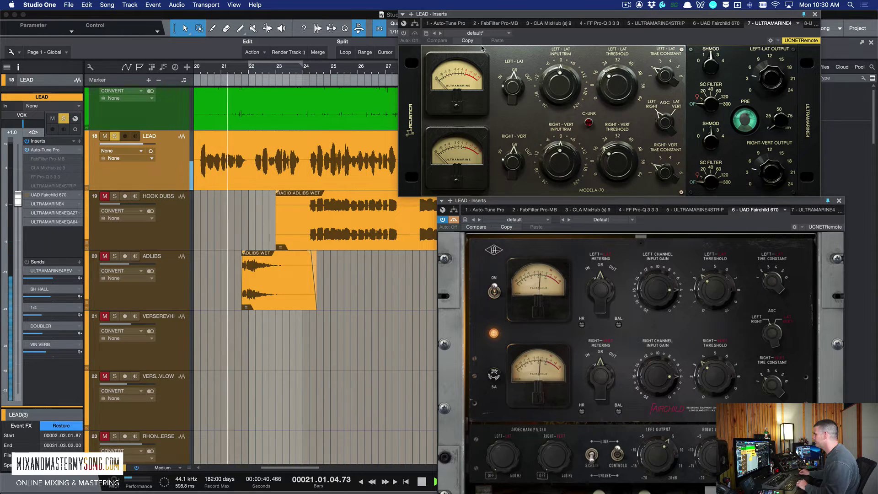
pyautogui.click(404, 33)
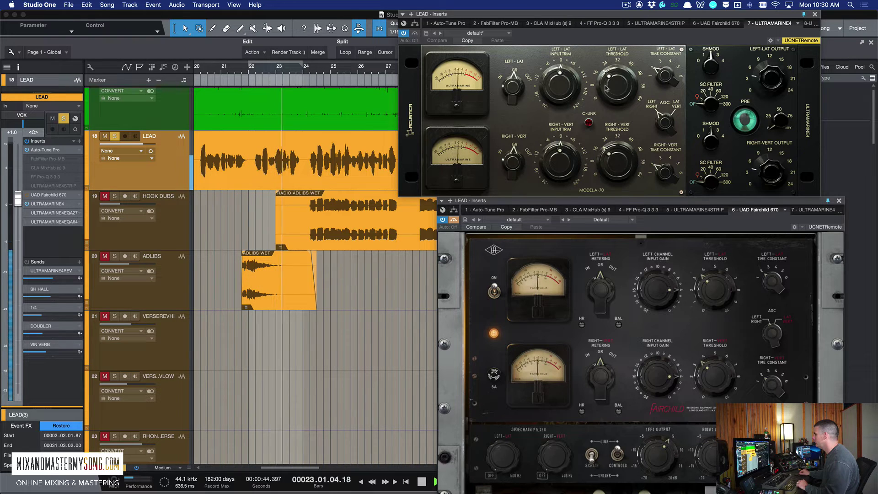
pyautogui.press('space')
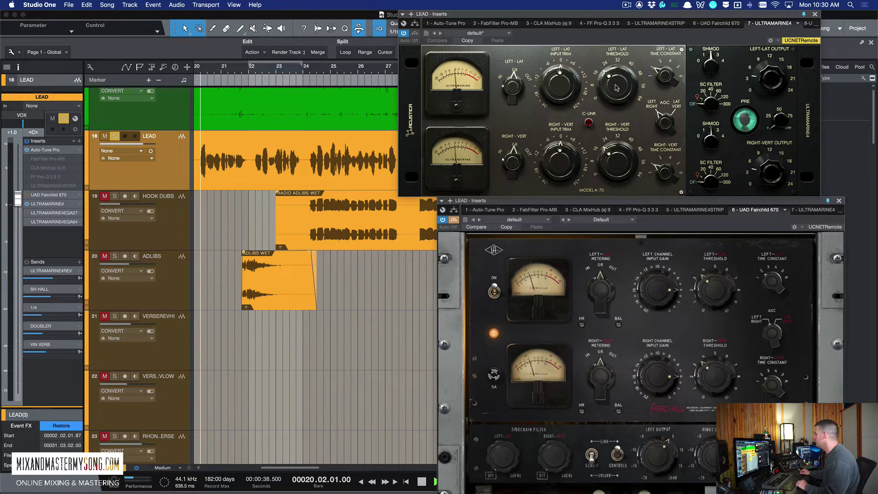
pyautogui.press('space')
pyautogui.moveTo(616, 87); pyautogui.dragTo(620, 72)
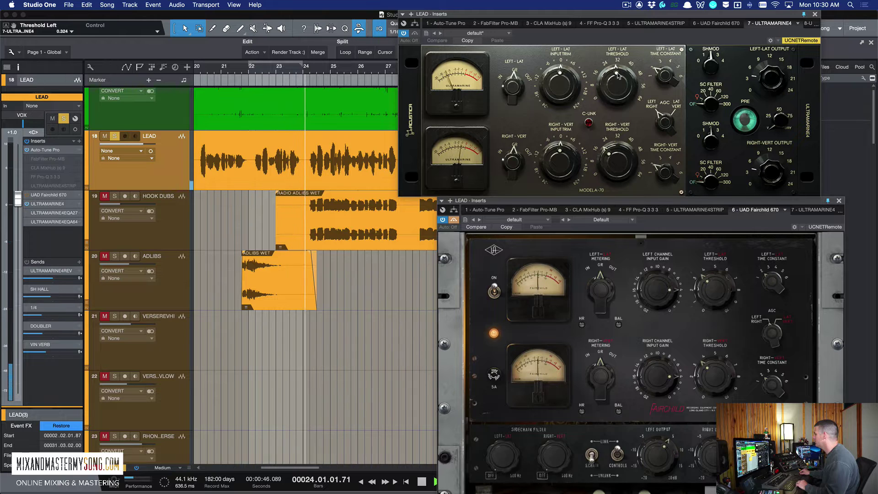
# Compare the vocal with ULTRAMARINE4 bypassed and active, and set its left output gain to about 0.163
pyautogui.click(415, 33)
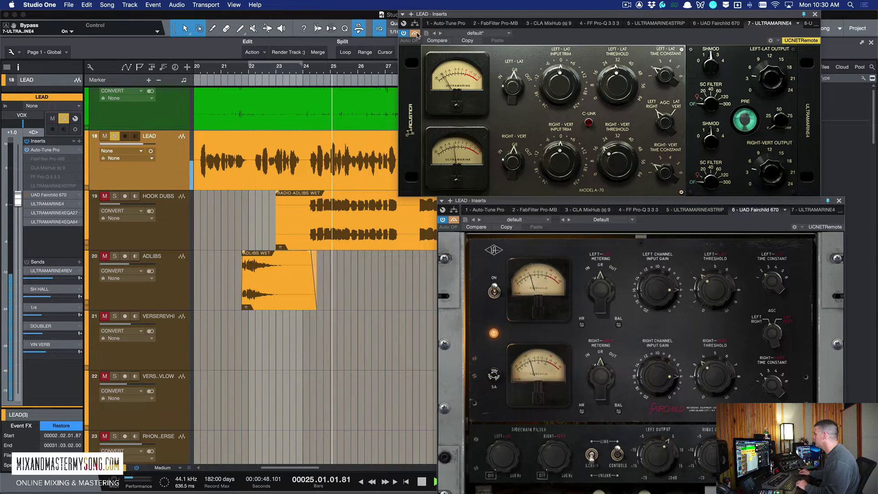
pyautogui.click(415, 33)
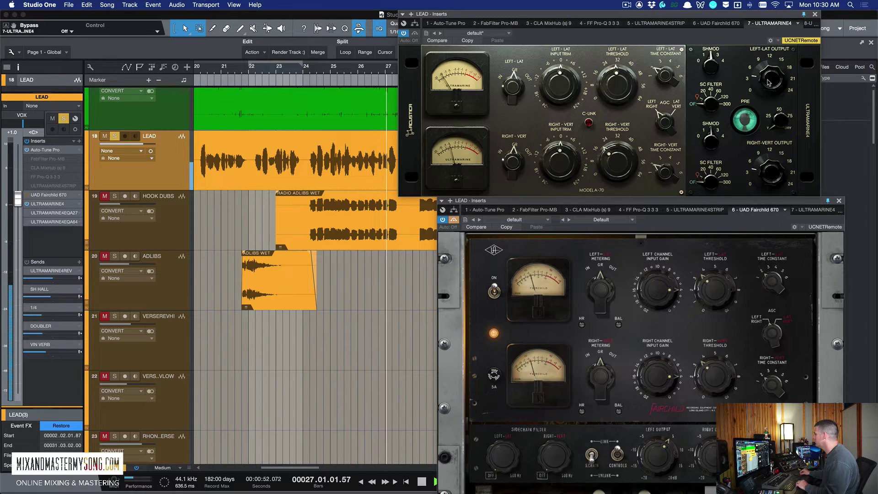
pyautogui.moveTo(768, 80); pyautogui.dragTo(768, 91)
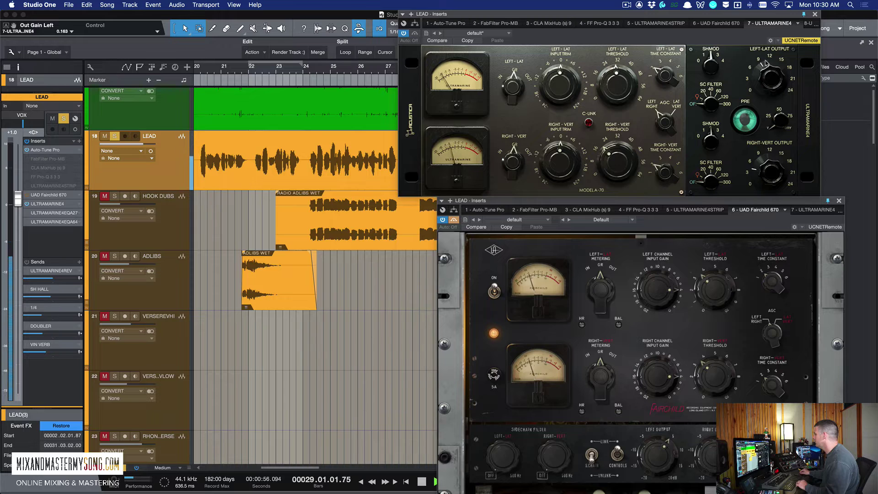
# Replay the lead vocal while toggling ULTRAMARINE4's bypass to judge the compression and matched output level
pyautogui.click(415, 34)
pyautogui.press('space')
pyautogui.press('space')
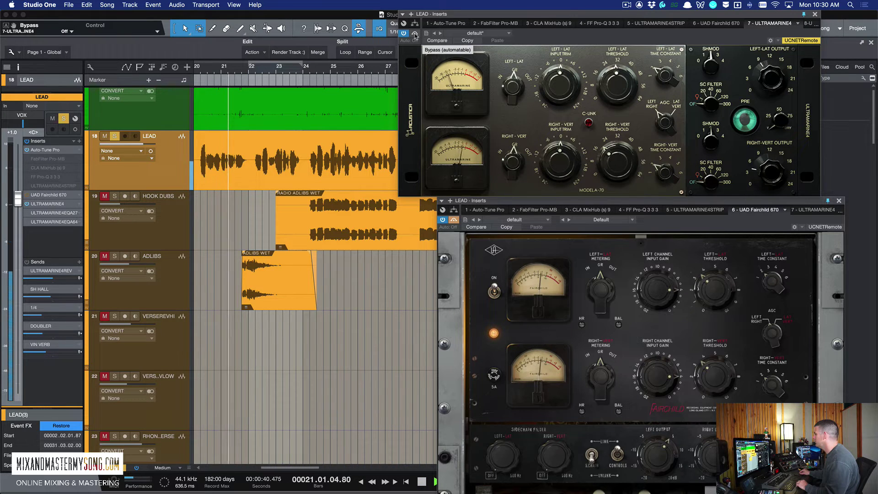
pyautogui.click(416, 34)
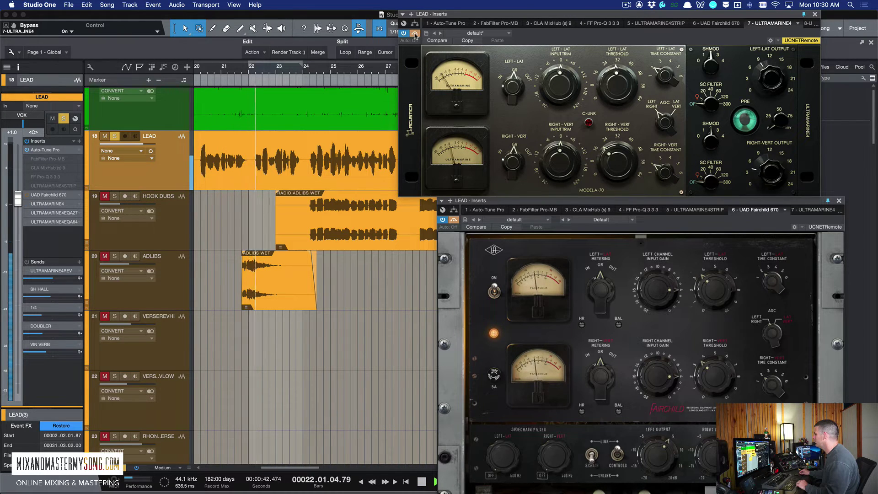
pyautogui.click(415, 34)
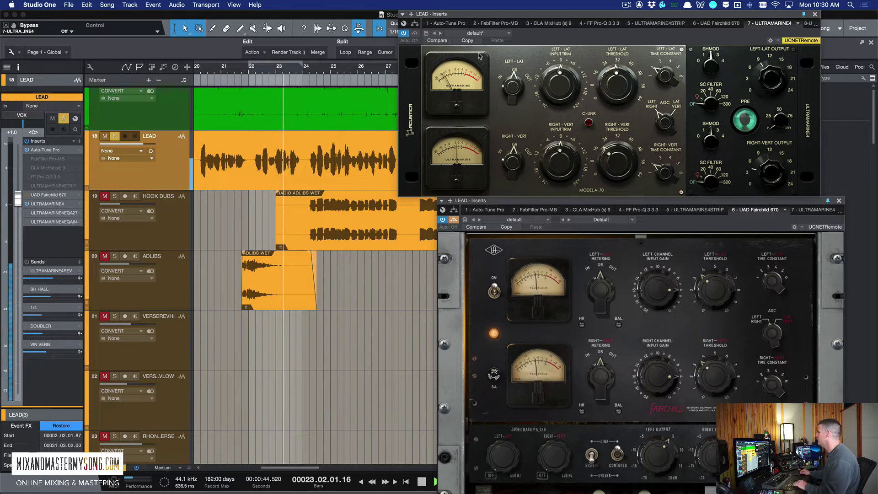
pyautogui.press('space')
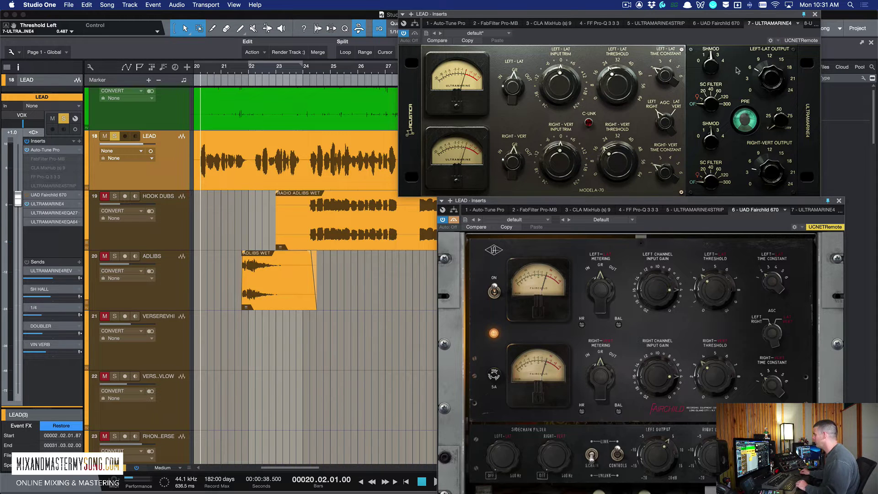
# Align the UAD Fairchild 670 window directly beneath the ULTRAMARINE4 window, and bypass ULTRAMARINE4
pyautogui.moveTo(511, 204); pyautogui.dragTo(483, 200)
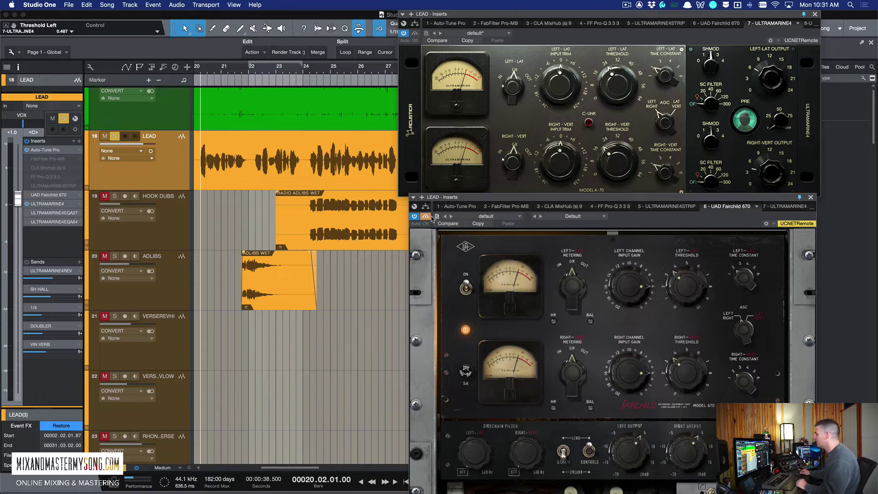
pyautogui.moveTo(470, 201); pyautogui.dragTo(454, 200)
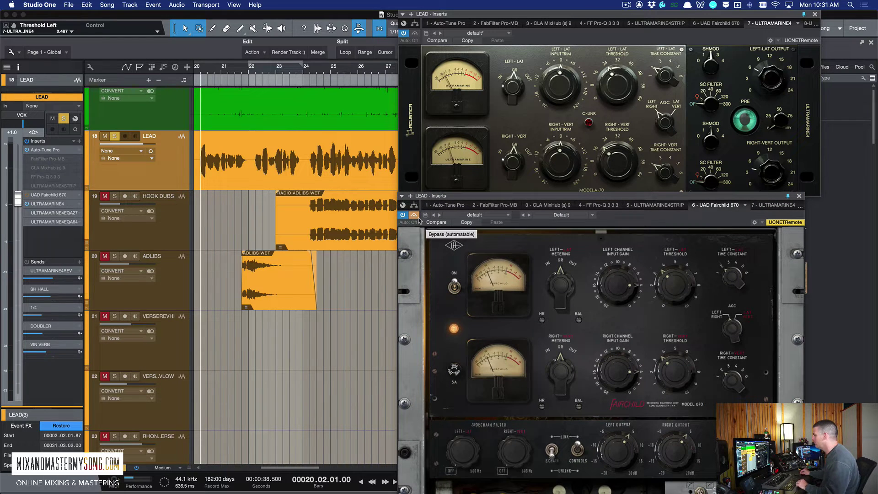
pyautogui.press('space')
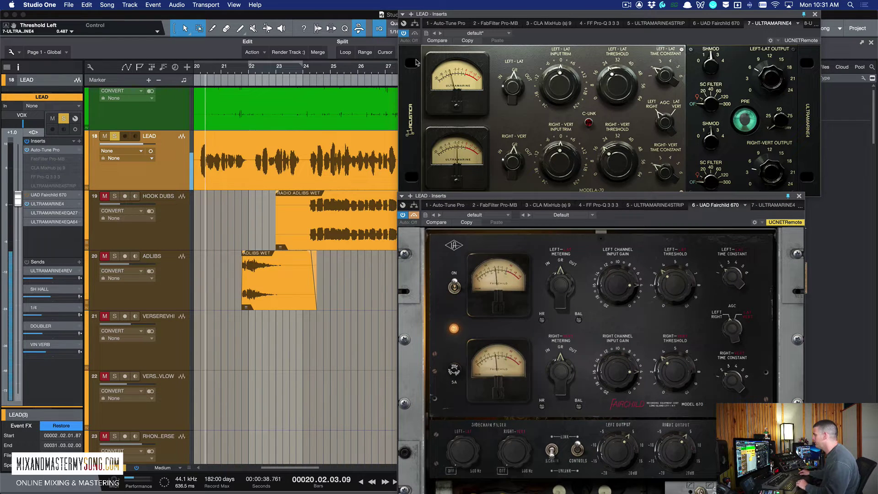
pyautogui.click(415, 37)
pyautogui.press('space')
pyautogui.click(415, 34)
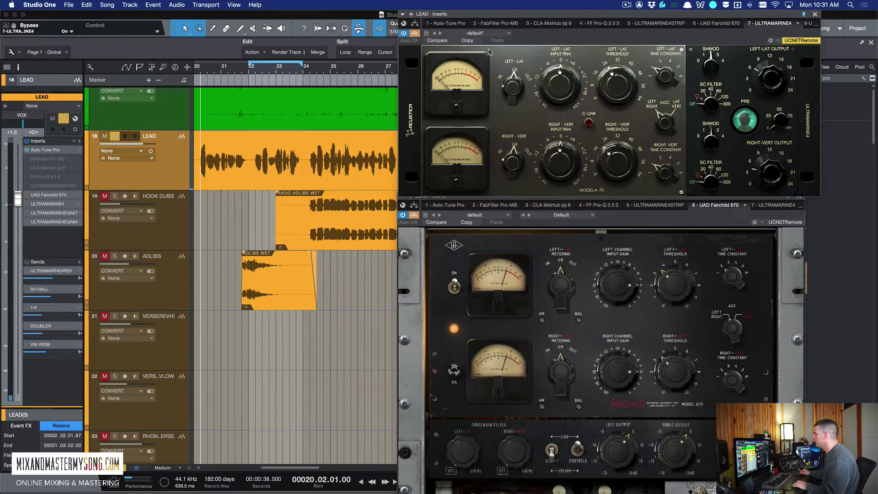
# Take the UAD Fairchild 670 off bypass and set its left threshold to 4.0 while playing the lead vocal
pyautogui.press('space')
pyautogui.press('space')
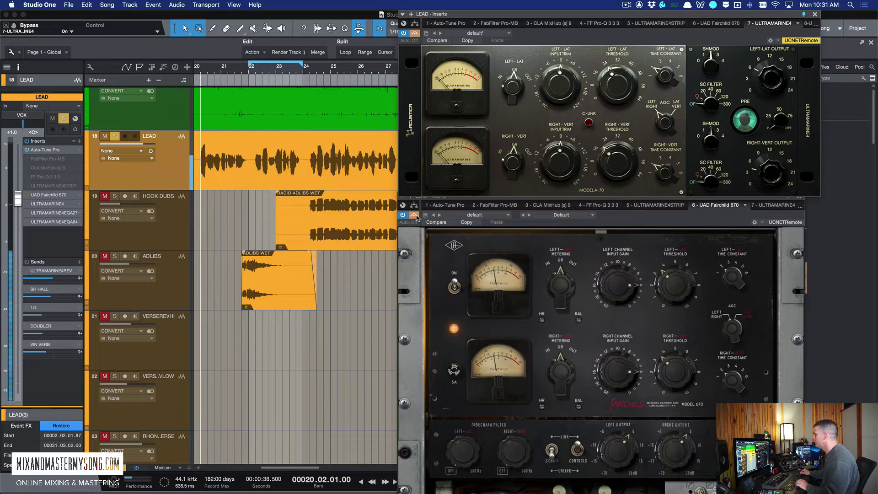
pyautogui.click(415, 216)
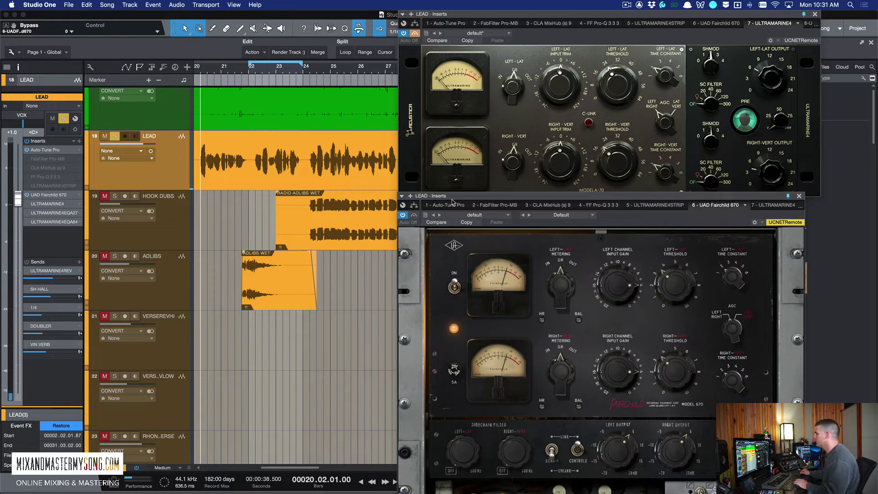
pyautogui.press('space')
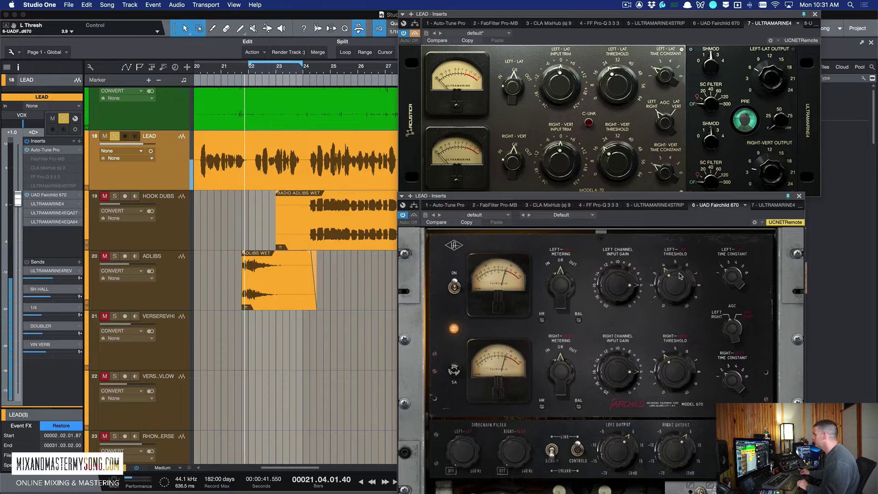
pyautogui.scroll(1, 680, 276)
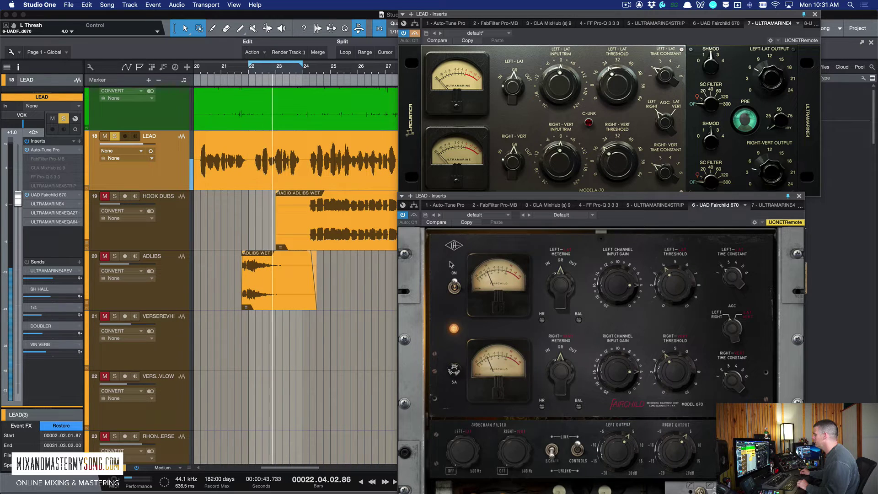
# Swap playback from the UAD Fairchild 670 to ULTRAMARINE4 to hear the difference, and bypass ULTRAMARINE4 again
pyautogui.click(414, 215)
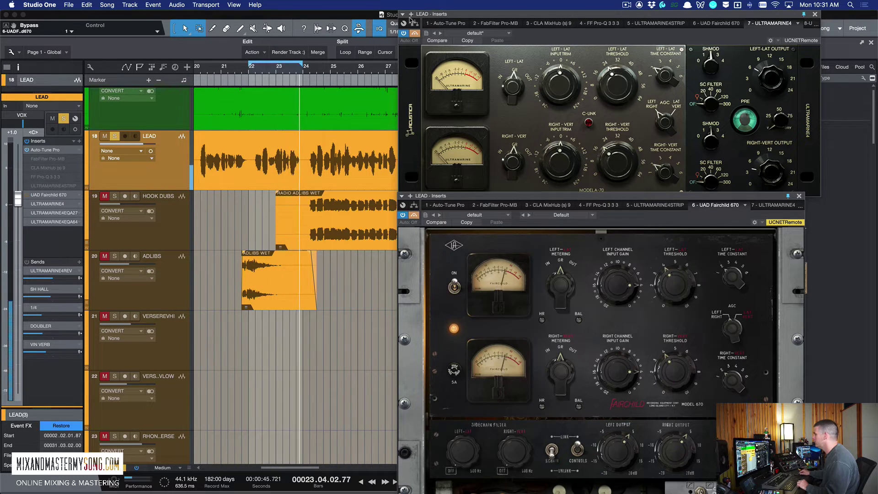
pyautogui.click(415, 32)
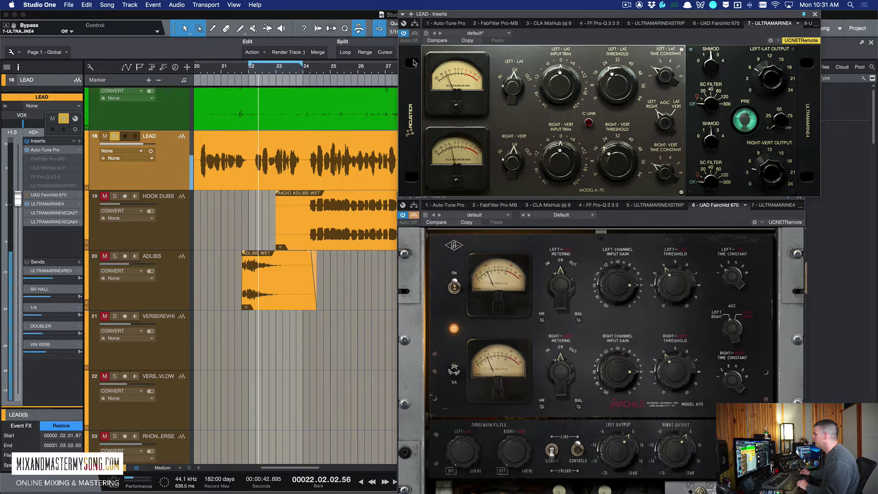
pyautogui.click(415, 34)
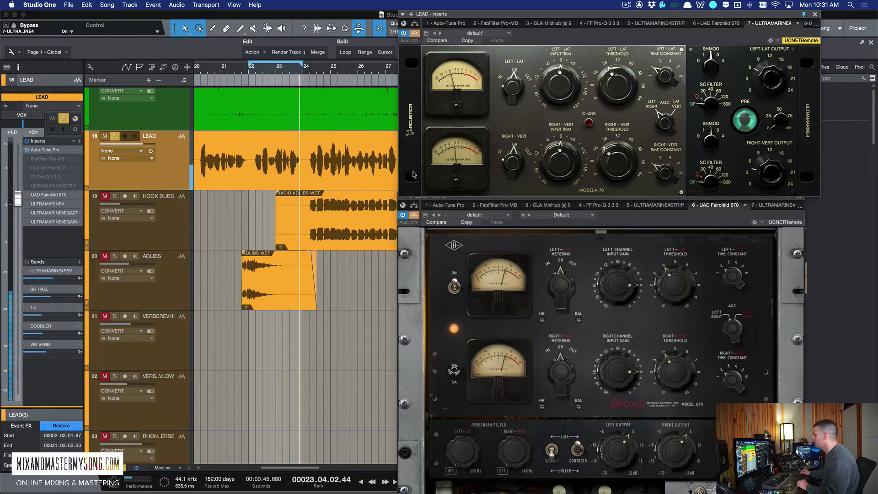
# Balance the compressors during playback by setting the UAD Fairchild 670's left threshold to 5.3 and ULTRAMARINE4's to about 0.394
pyautogui.click(414, 215)
pyautogui.click(414, 215)
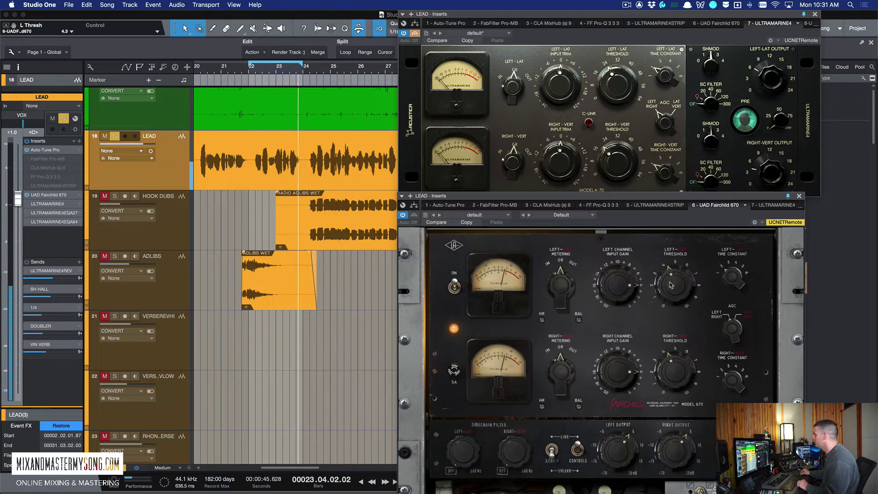
pyautogui.moveTo(671, 286); pyautogui.dragTo(672, 279)
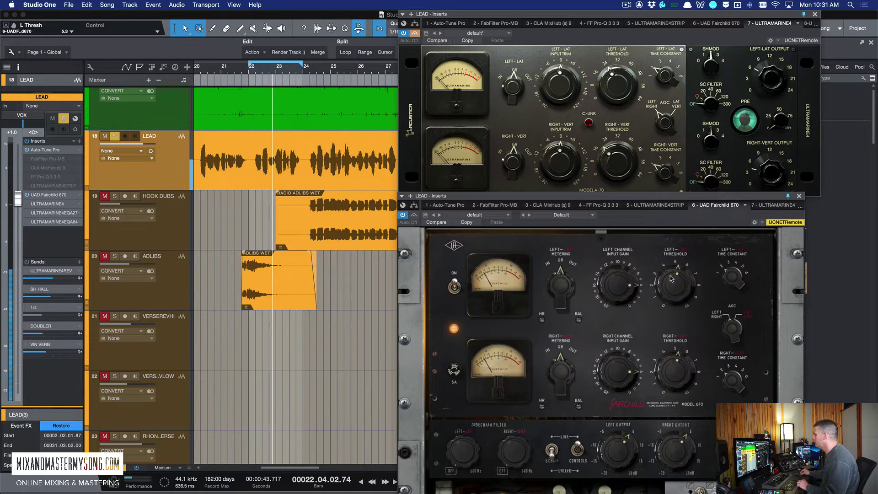
pyautogui.click(414, 215)
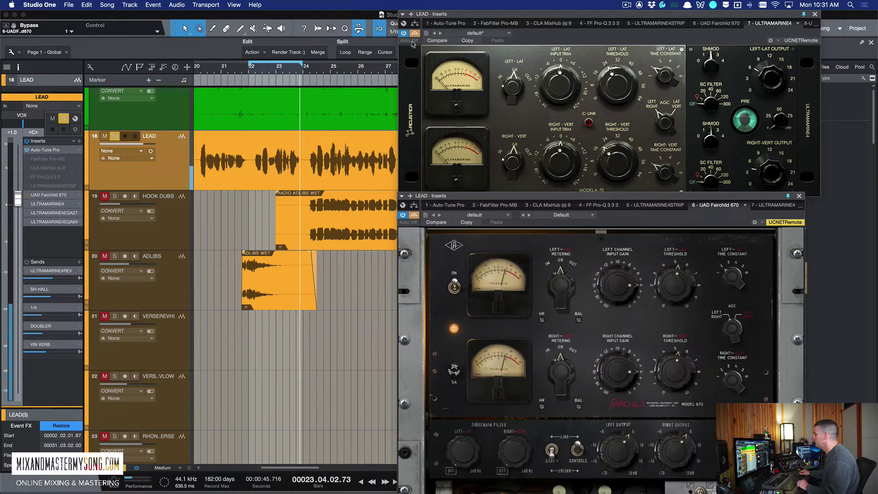
pyautogui.click(413, 43)
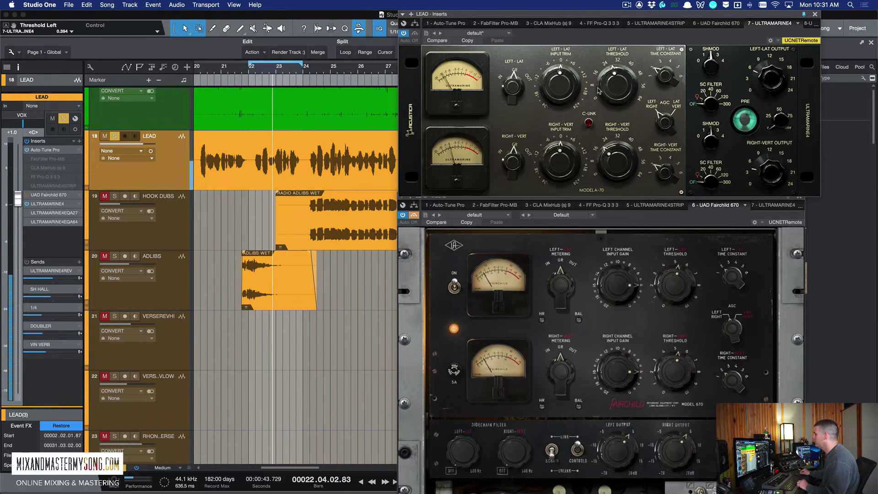
# Alternate between the UAD Fairchild 670 and ULTRAMARINE4 on the looped vocal, and stop playback with only ULTRAMARINE4 active
pyautogui.click(416, 191)
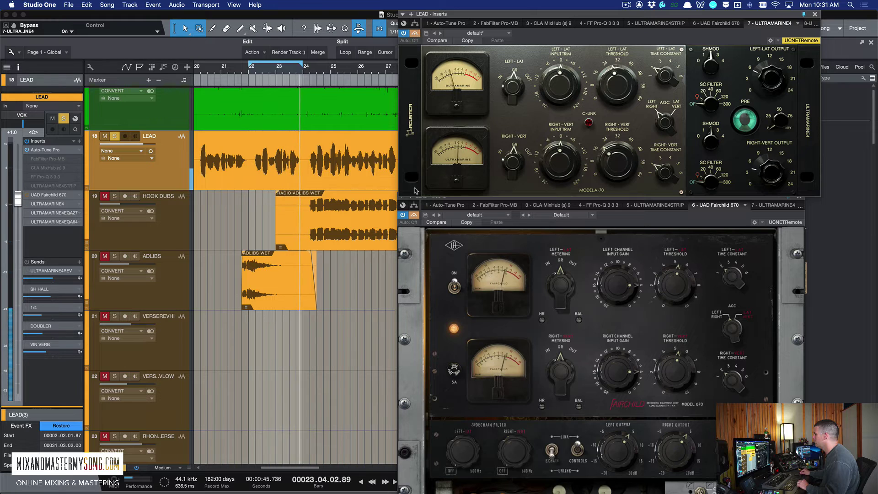
pyautogui.click(415, 214)
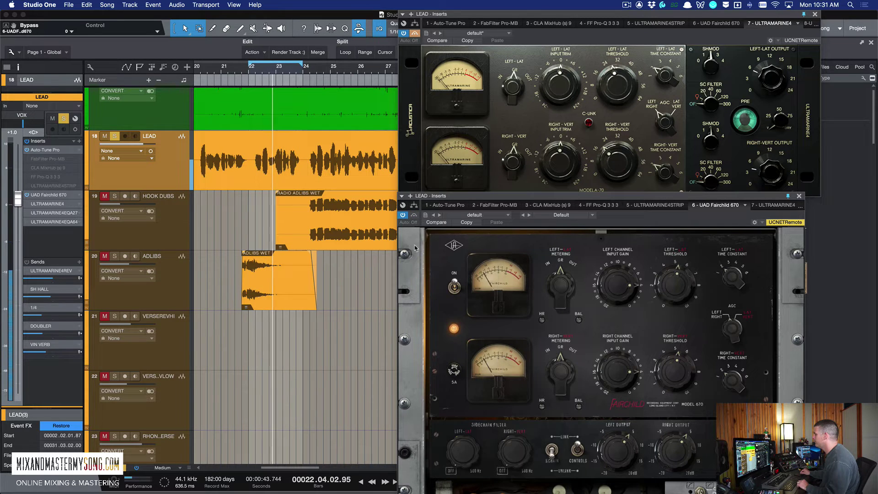
pyautogui.click(415, 215)
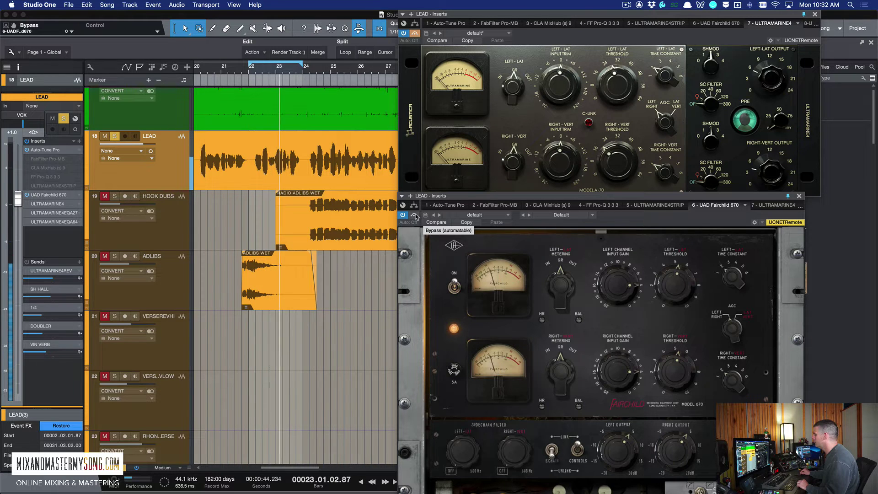
pyautogui.click(416, 57)
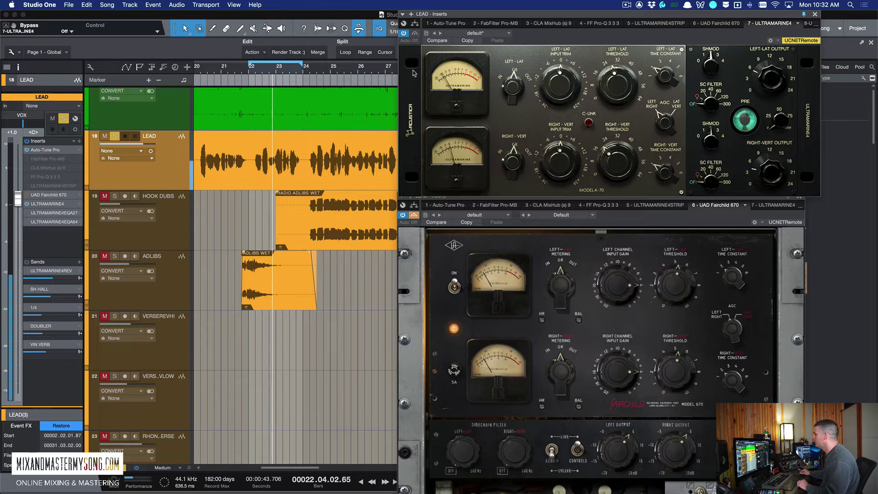
pyautogui.press('space')
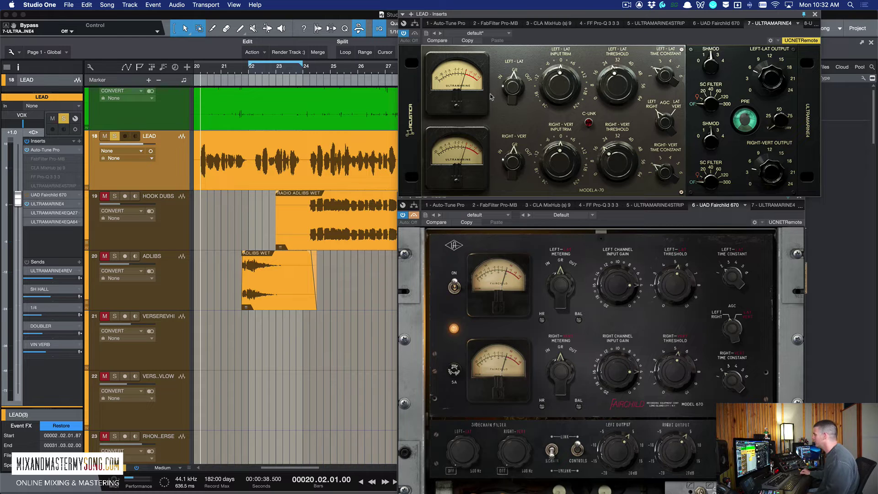
# Shift the ULTRAMARINE4 window slightly and remove the UAD Fairchild 670 from the LEAD channel's inserts
pyautogui.moveTo(529, 17); pyautogui.dragTo(516, 19)
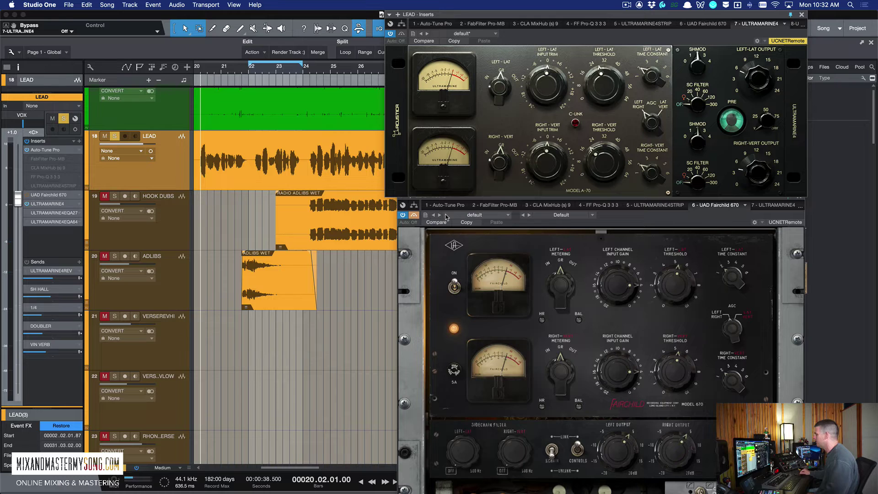
pyautogui.click(606, 216)
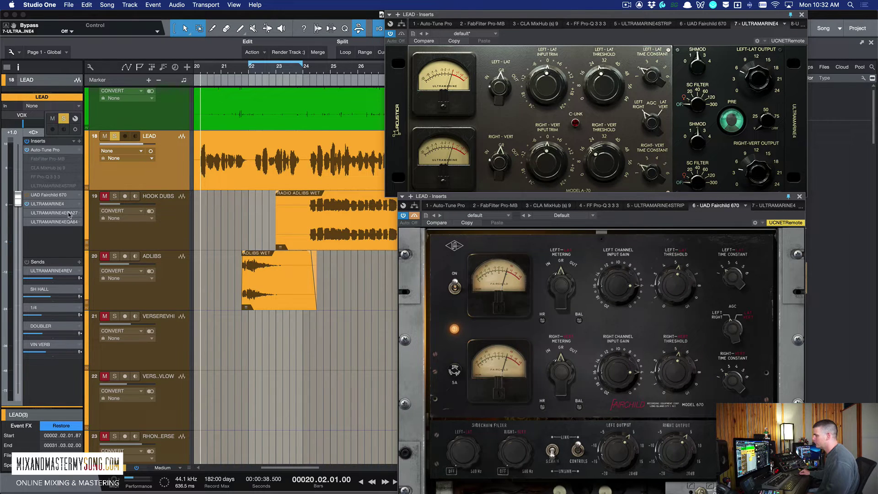
pyautogui.click(80, 195)
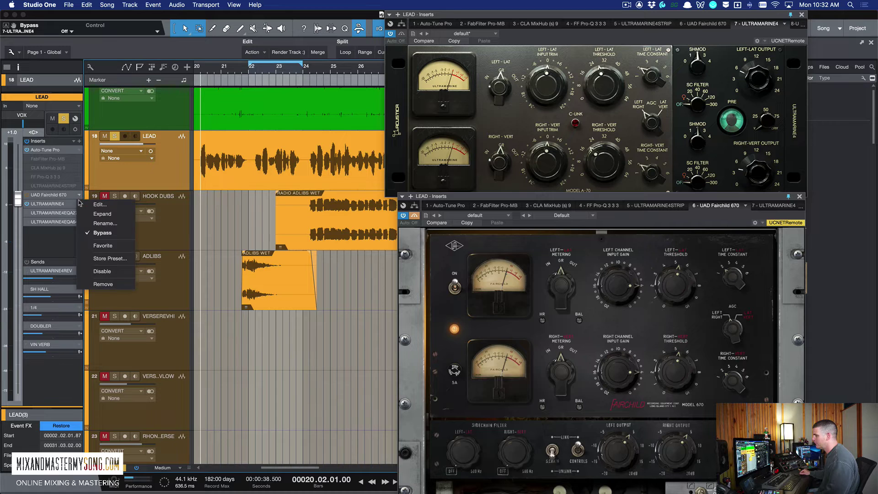
pyautogui.click(104, 284)
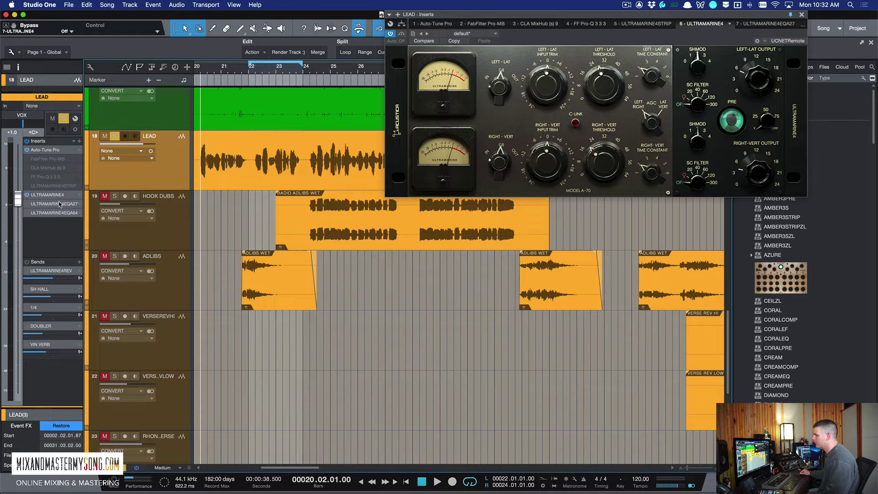
# Show ULTRAMARINE4EQA27 instead of the ULTRAMARINE4 window, move it over the arrangement, and activate it on the LEAD channel
pyautogui.click(60, 205)
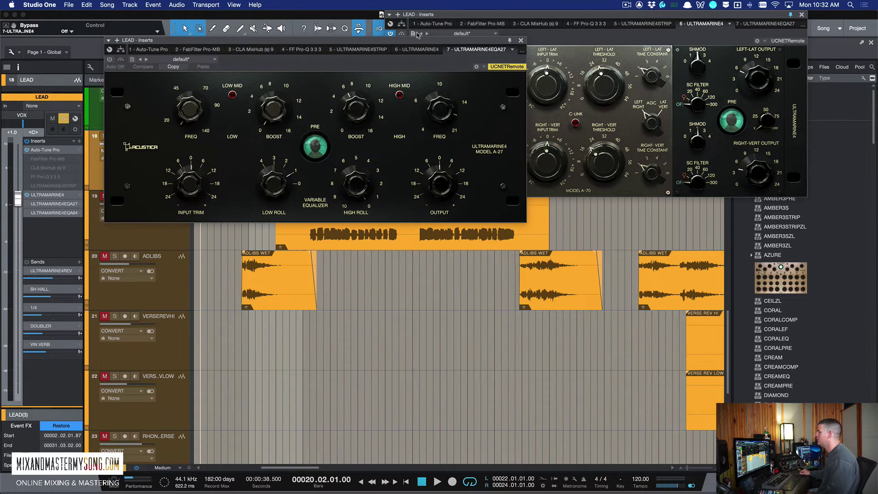
pyautogui.click(802, 14)
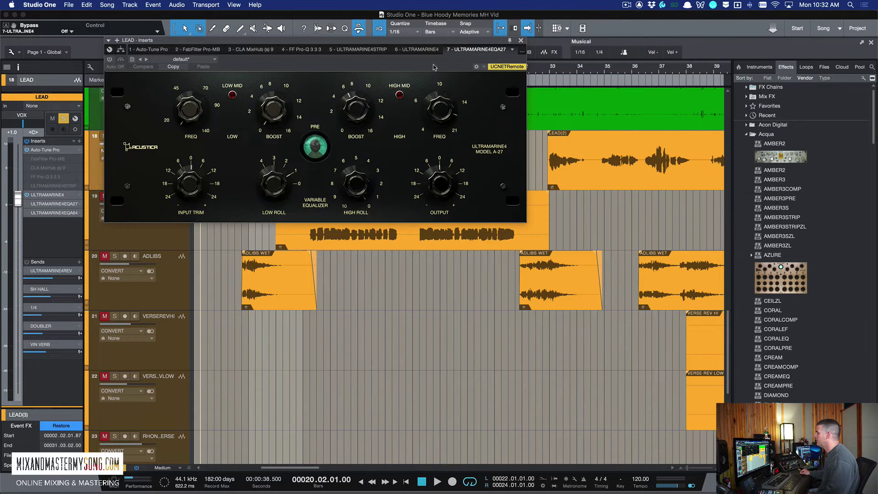
pyautogui.moveTo(430, 44); pyautogui.dragTo(645, 81)
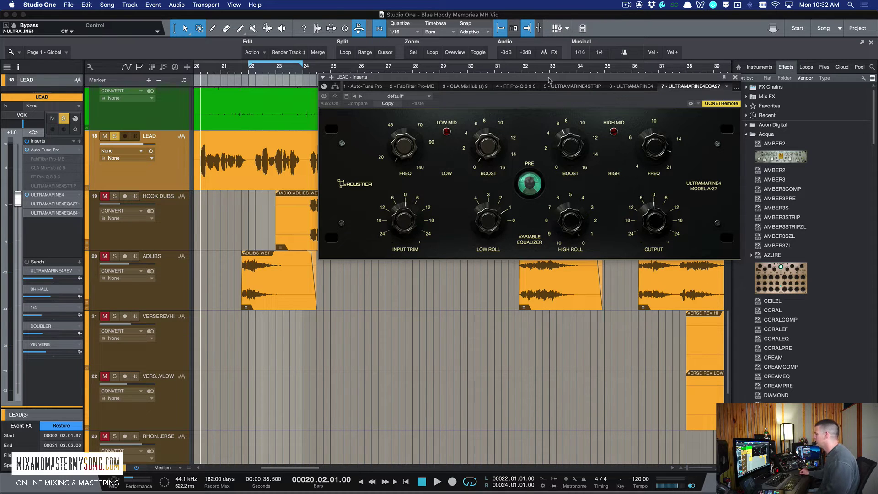
pyautogui.moveTo(549, 80); pyautogui.dragTo(526, 80)
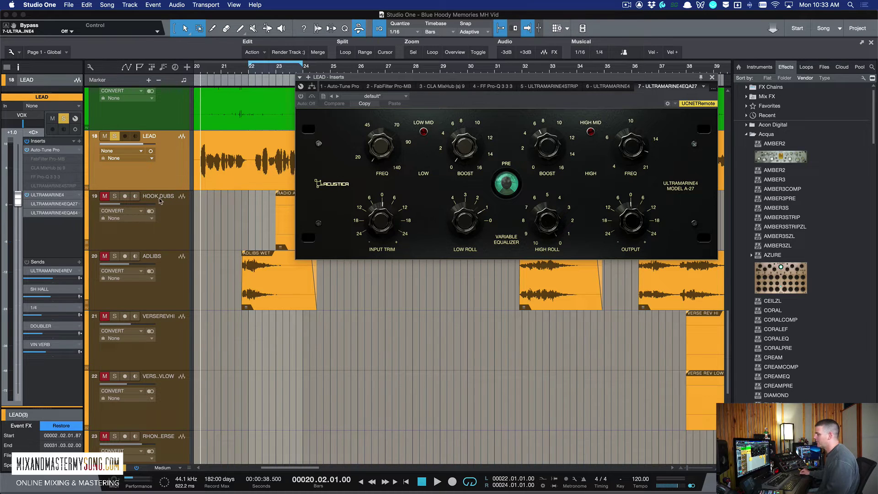
pyautogui.click(26, 204)
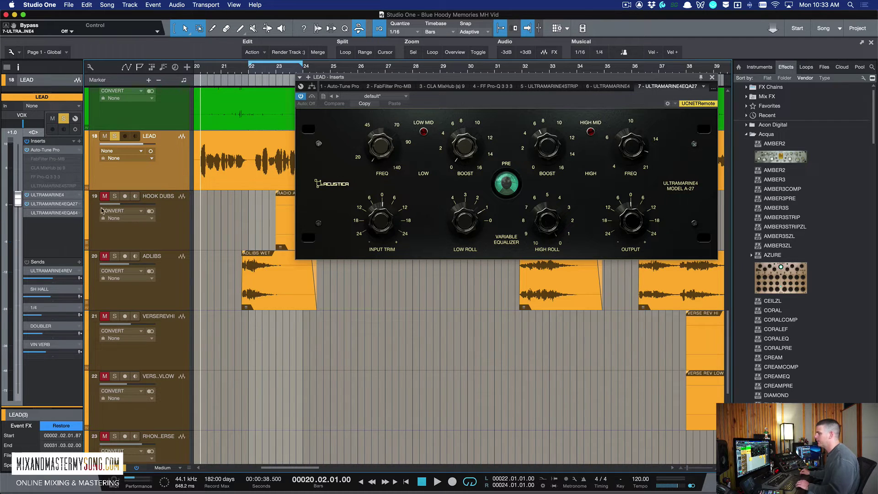
# Reopen the ULTRAMARINE4 compressor below the equalizer while playing the vocal, and stop playback
pyautogui.doubleClick(47, 195)
pyautogui.press('space')
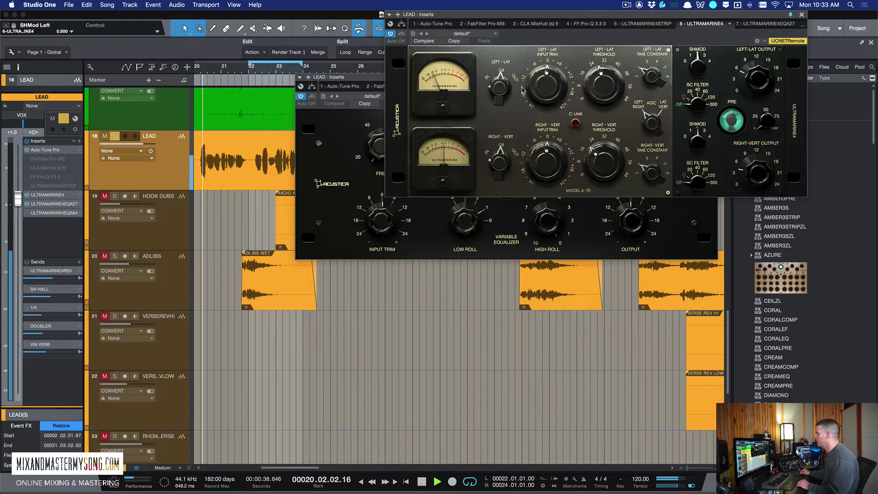
pyautogui.moveTo(532, 16); pyautogui.dragTo(450, 273)
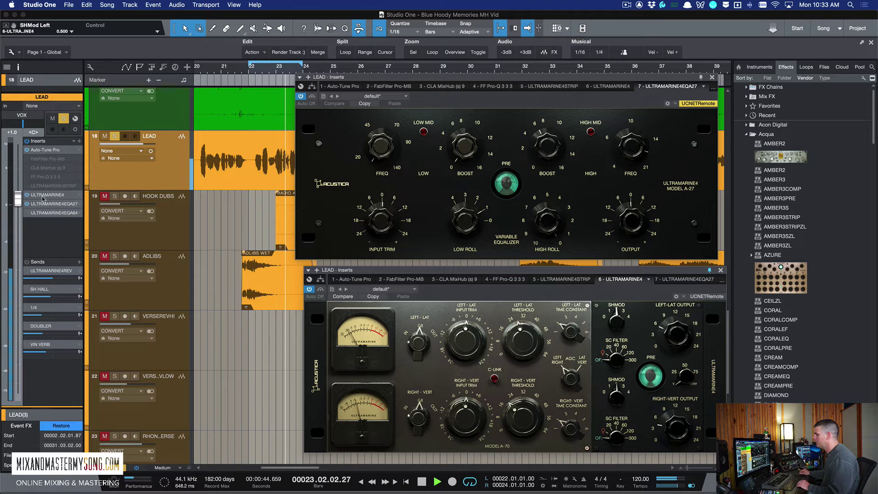
pyautogui.click(244, 72)
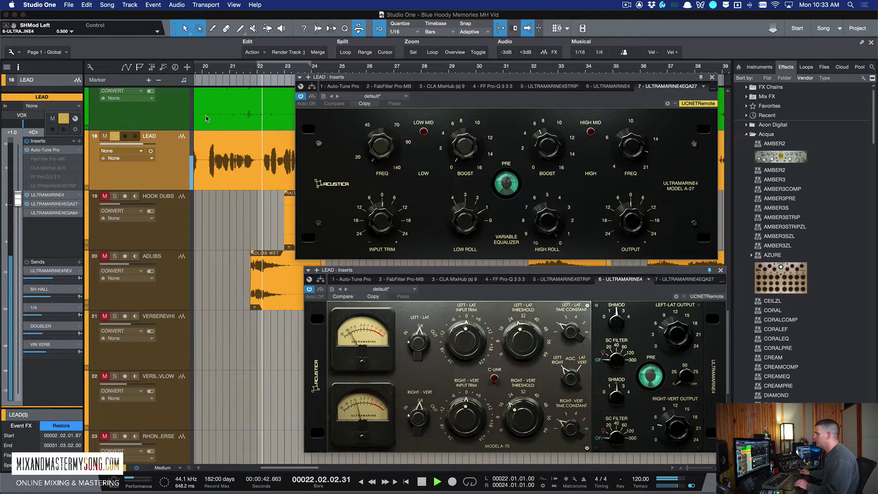
pyautogui.press('space')
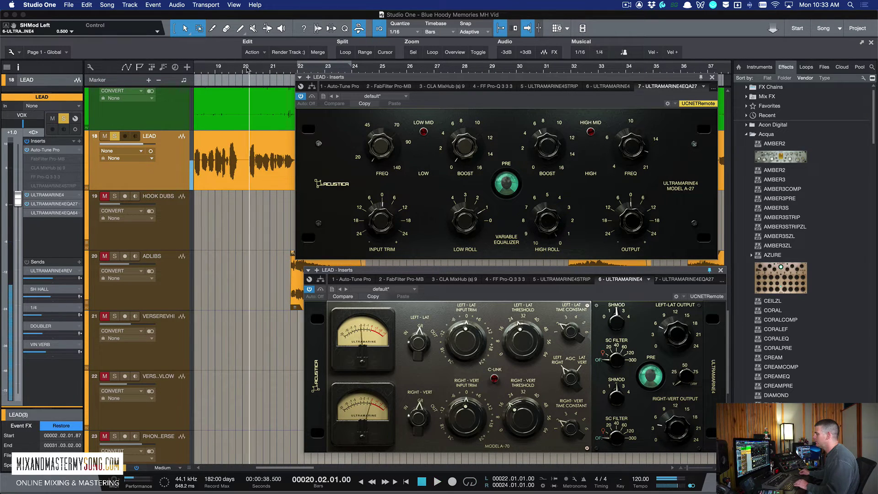
# Arrange both plug-in windows clear of the LEAD waveform and set the loop range from bar 20 to bar 24
pyautogui.moveTo(360, 79); pyautogui.dragTo(450, 77)
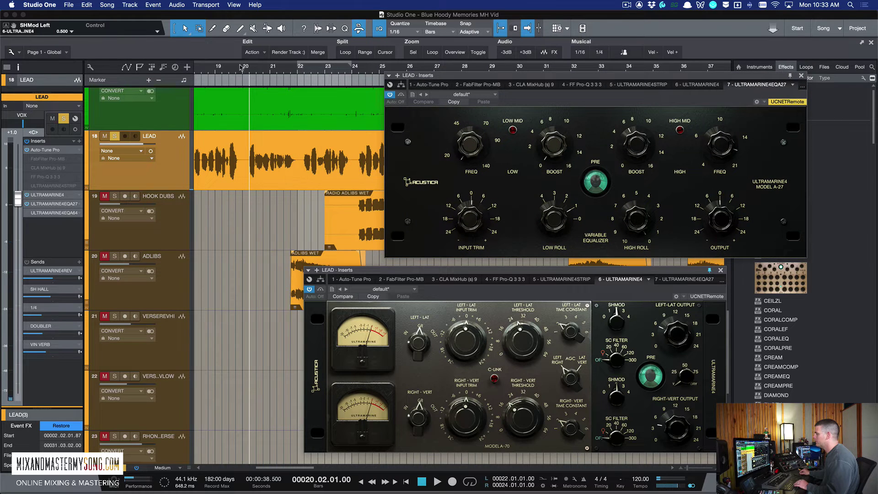
pyautogui.moveTo(241, 67); pyautogui.dragTo(356, 70)
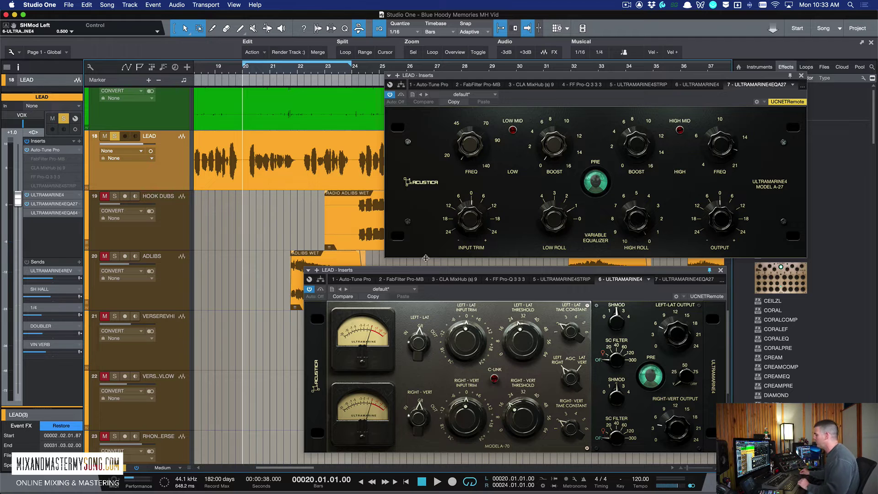
pyautogui.moveTo(427, 272); pyautogui.dragTo(460, 263)
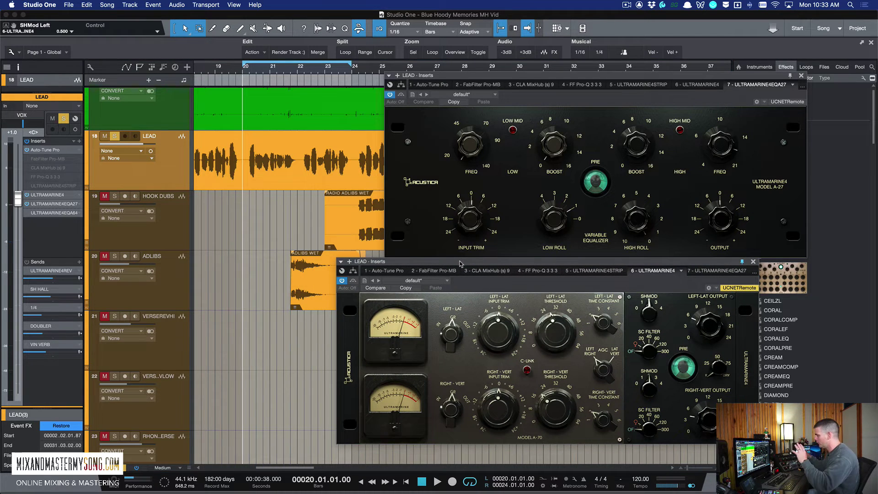
# Play the loop while toggling bypass on ULTRAMARINE4 and ULTRAMARINE4EQA27 to compare the vocal, leaving both bypassed with playback stopped
pyautogui.press('space')
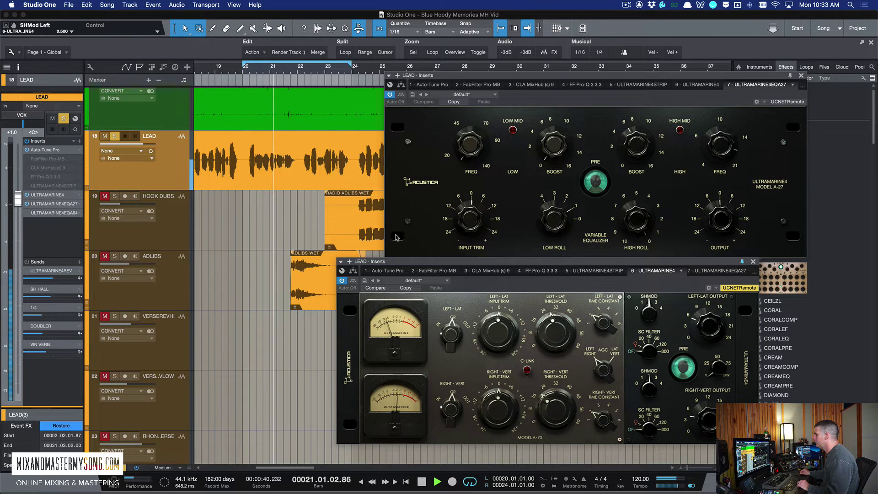
pyautogui.click(353, 280)
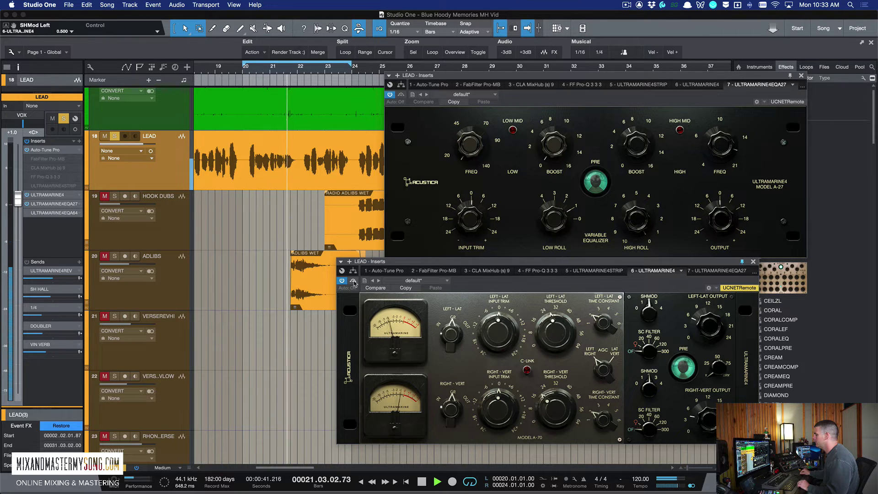
pyautogui.click(401, 94)
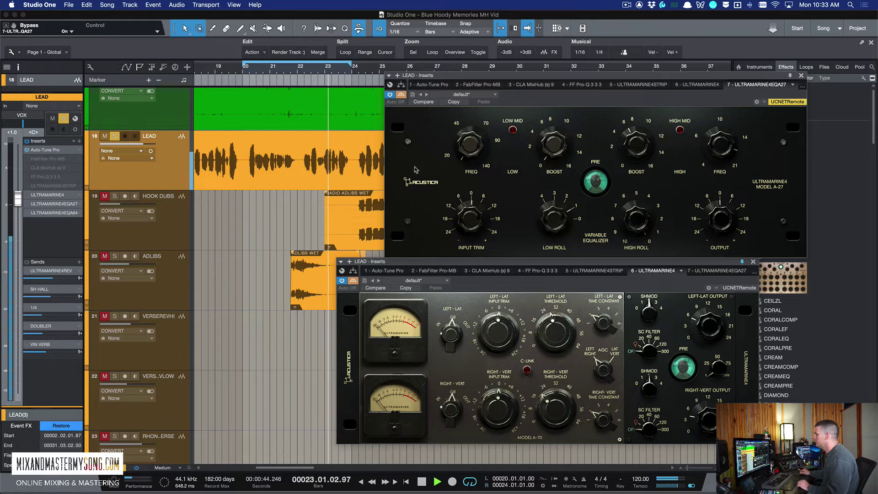
pyautogui.click(401, 94)
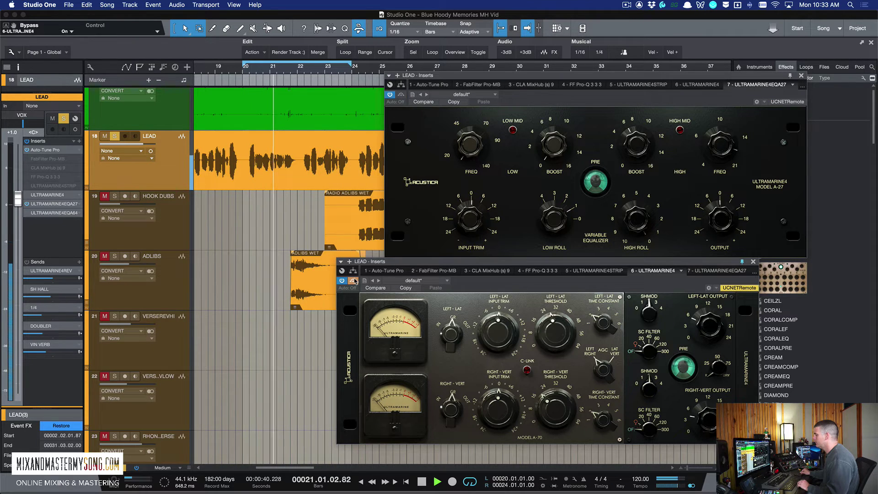
pyautogui.click(355, 281)
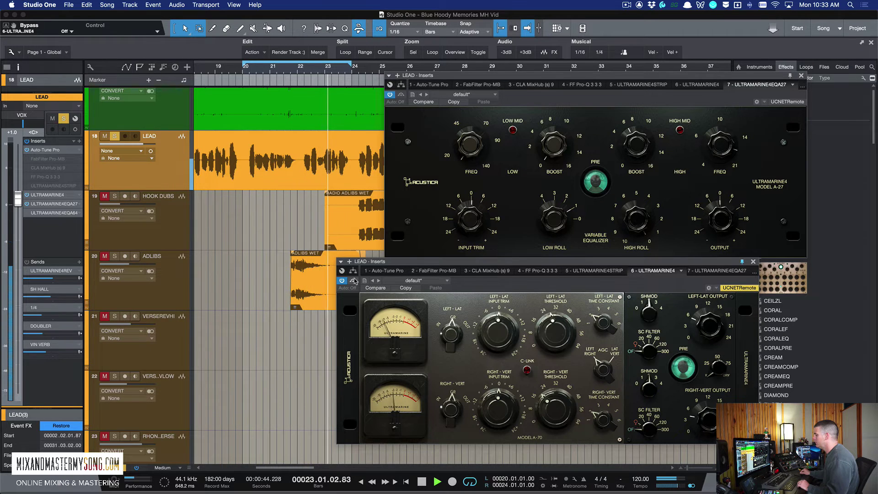
pyautogui.click(355, 281)
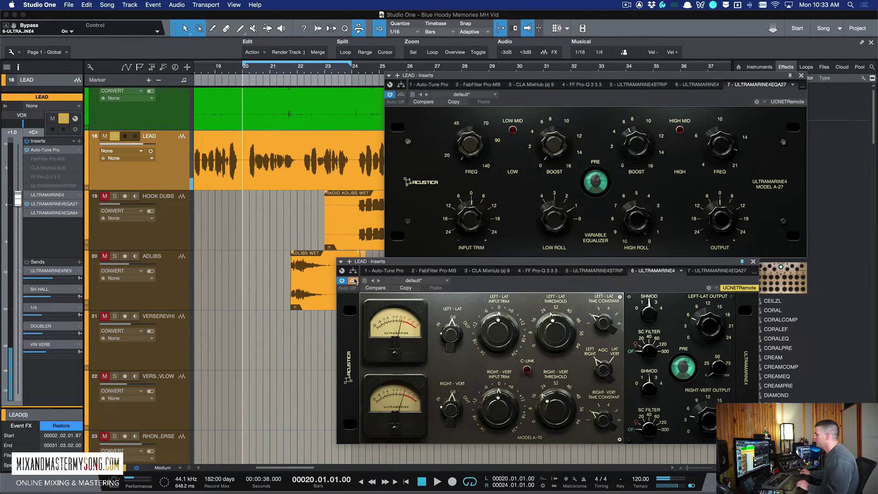
pyautogui.click(401, 94)
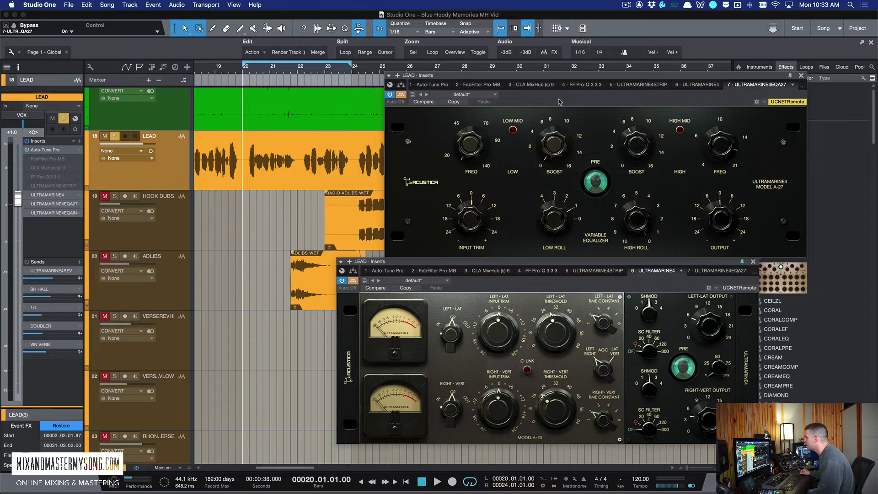
# Activate and open ULTRAMARINE4EQA64 on LEAD, close the compressor window, and place the equalizer over the arrangement
pyautogui.moveTo(563, 74); pyautogui.dragTo(523, 71)
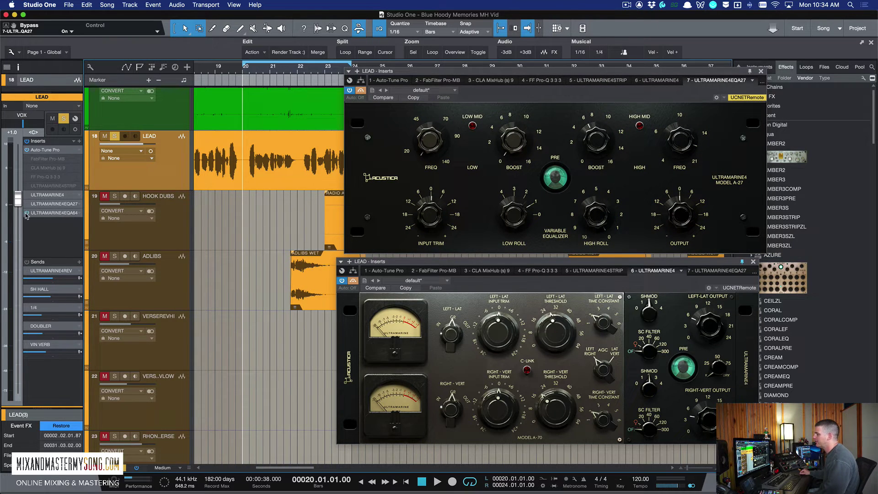
pyautogui.click(62, 212)
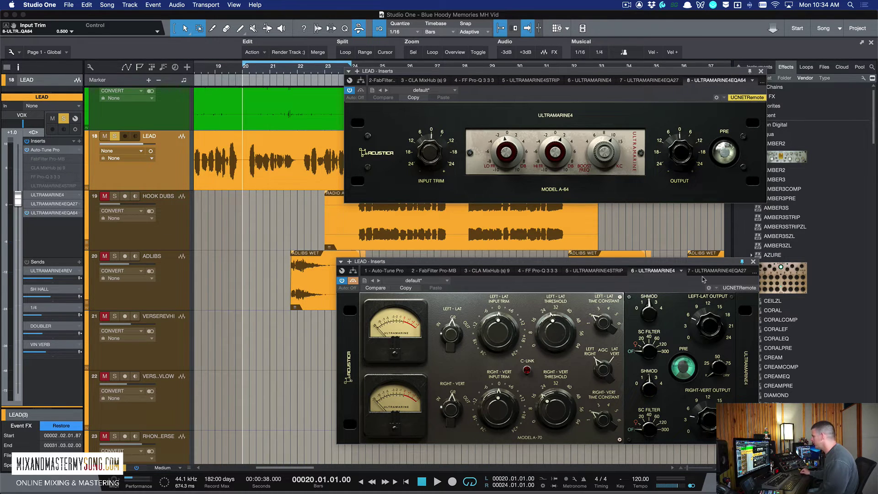
pyautogui.click(754, 262)
pyautogui.moveTo(673, 72); pyautogui.dragTo(573, 126)
# Audition ULTRAMARINE4EQA64 on the looped vocal with bypass on and off, and leave it bypassed with playback stopped
pyautogui.press('space')
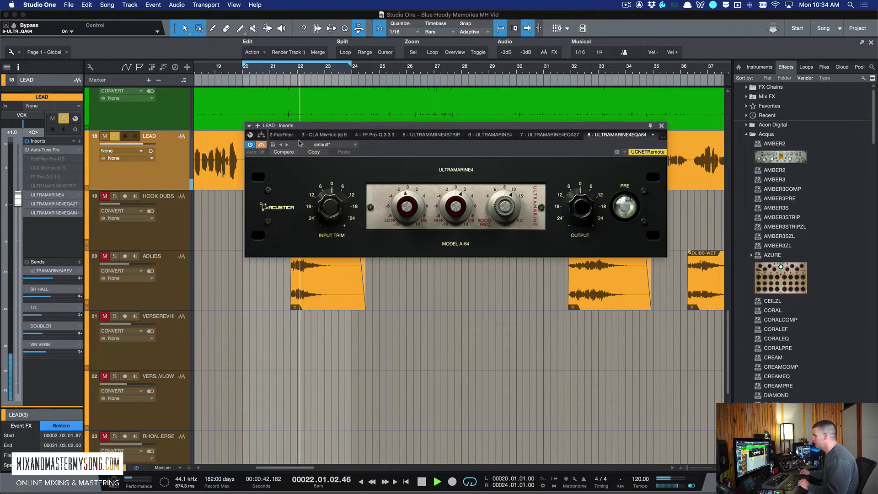
pyautogui.click(261, 144)
pyautogui.moveTo(284, 126); pyautogui.dragTo(279, 175)
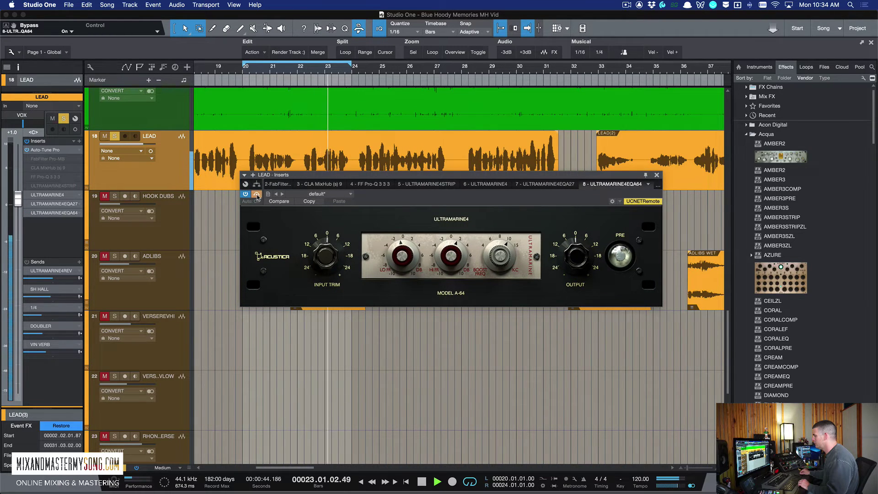
pyautogui.click(257, 195)
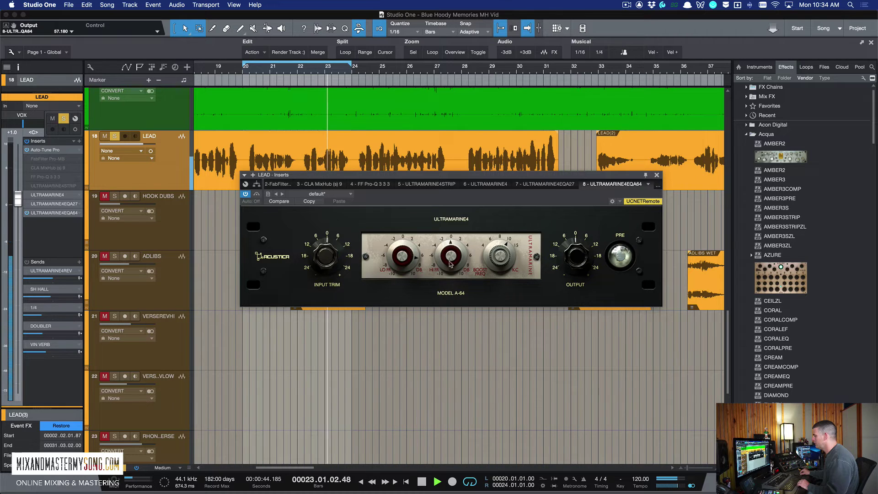
pyautogui.press('space')
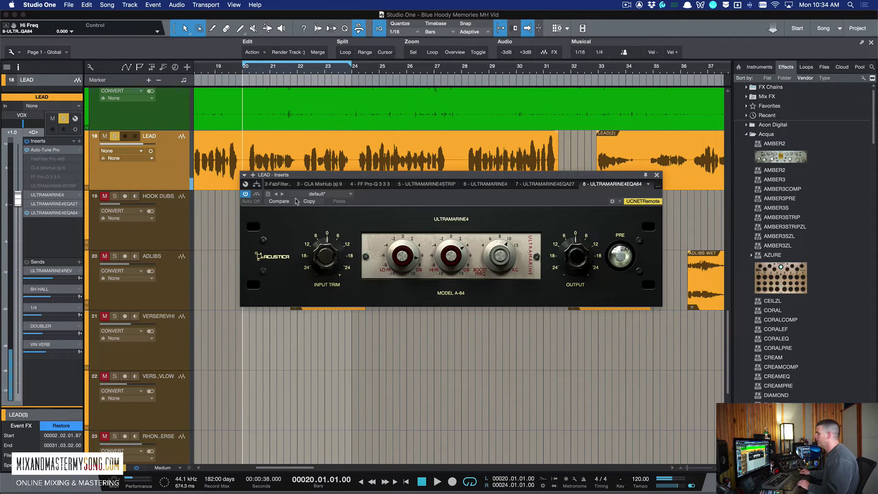
pyautogui.click(617, 257)
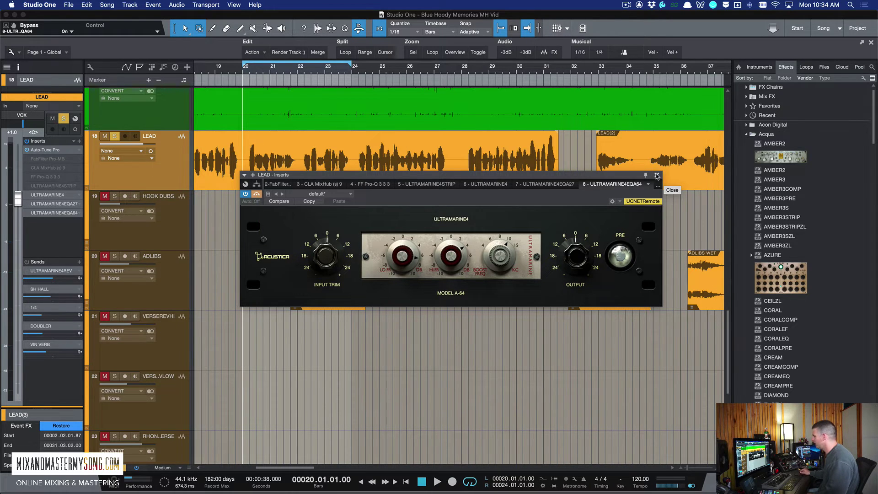
# Close the equalizer window, show the mixer, and open the ULTRAMARINE4REV reverb beside the LEAD channel
pyautogui.click(657, 175)
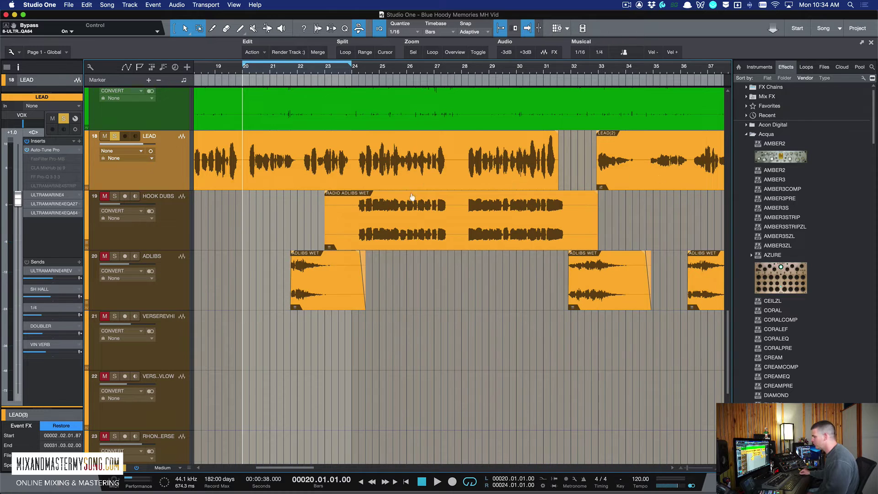
pyautogui.press('F3')
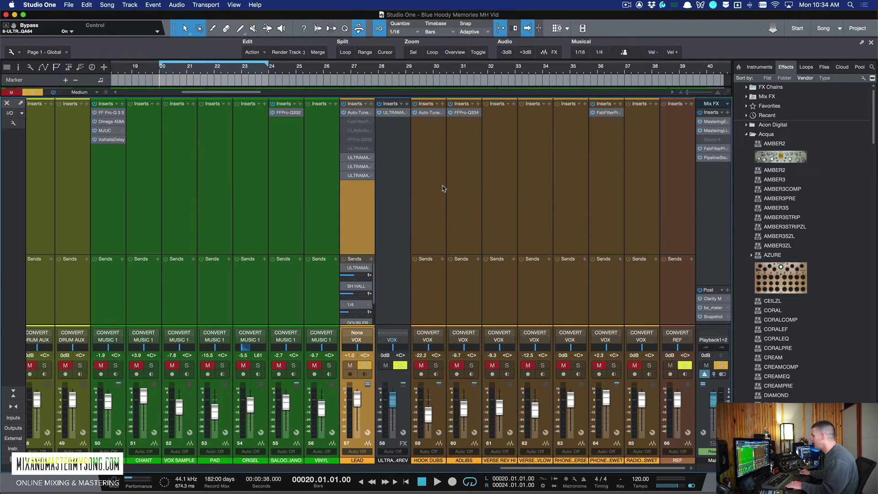
pyautogui.click(396, 113)
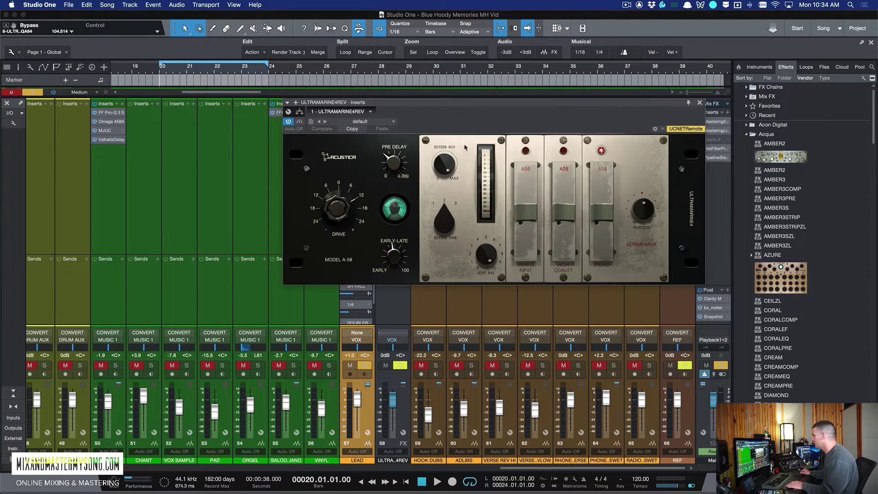
pyautogui.moveTo(460, 107); pyautogui.dragTo(567, 129)
# Enlarge the mixer and its Sends area to reveal all LEAD sends, keeping the reverb window clear of them
pyautogui.click(358, 97)
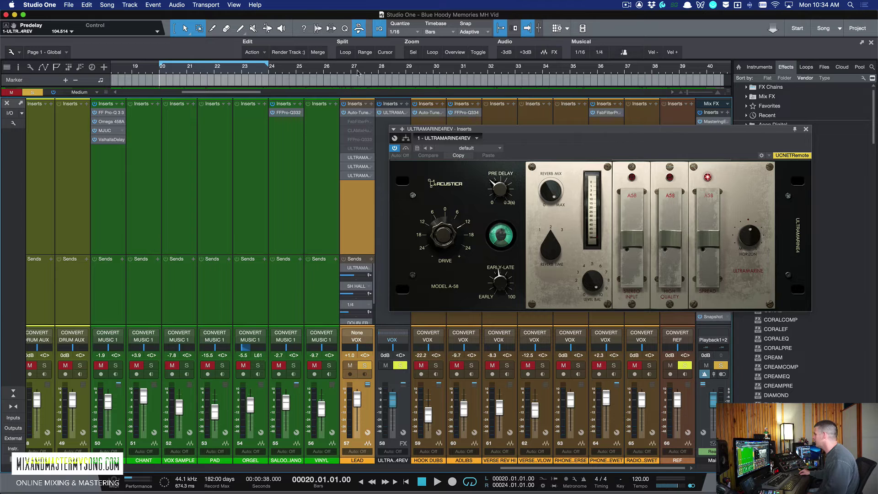
pyautogui.moveTo(511, 131); pyautogui.dragTo(527, 106)
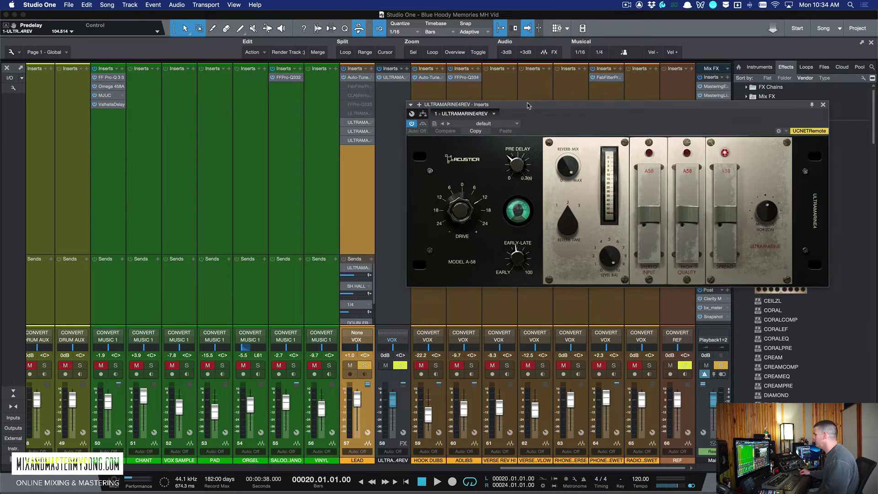
pyautogui.moveTo(356, 254); pyautogui.dragTo(356, 199)
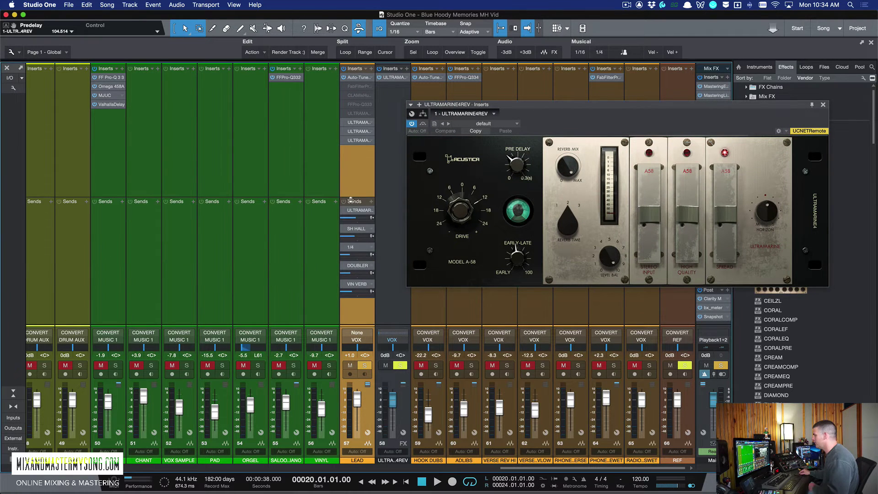
# Play the loop, activate LEAD's send to ULTRAMARINE4REV, and raise the reverb time to 3
pyautogui.press('space')
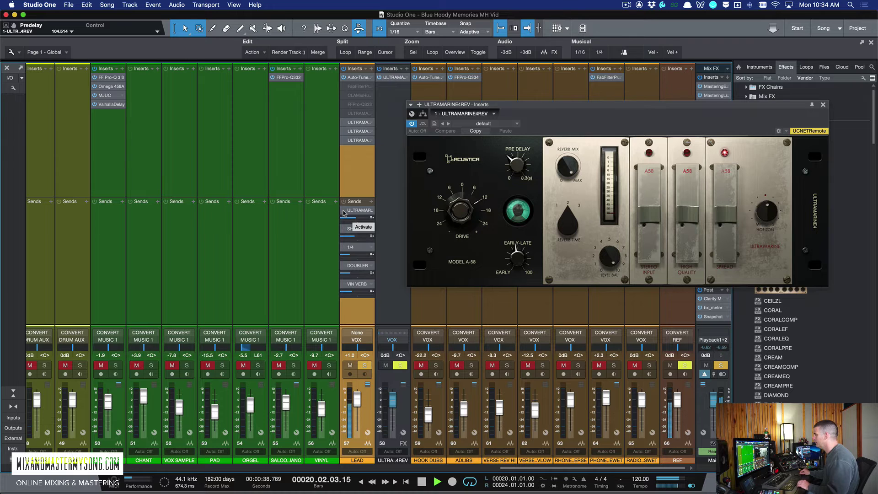
pyautogui.click(344, 211)
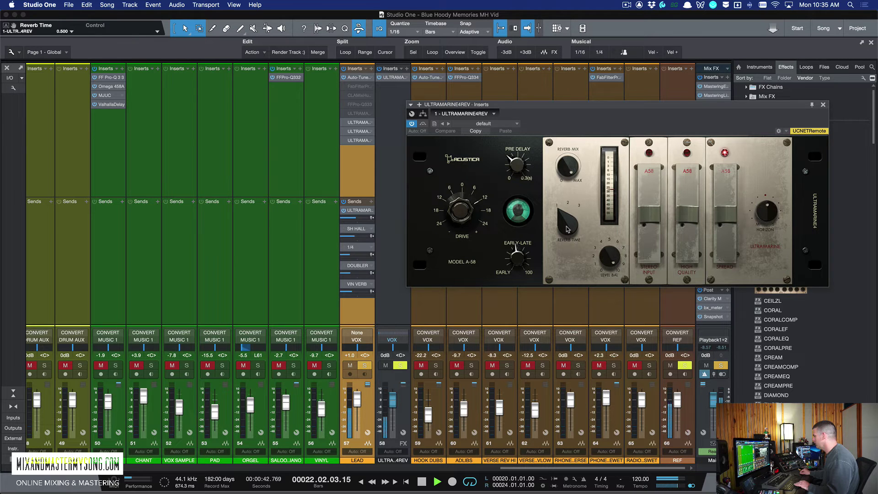
pyautogui.moveTo(568, 224); pyautogui.dragTo(574, 146)
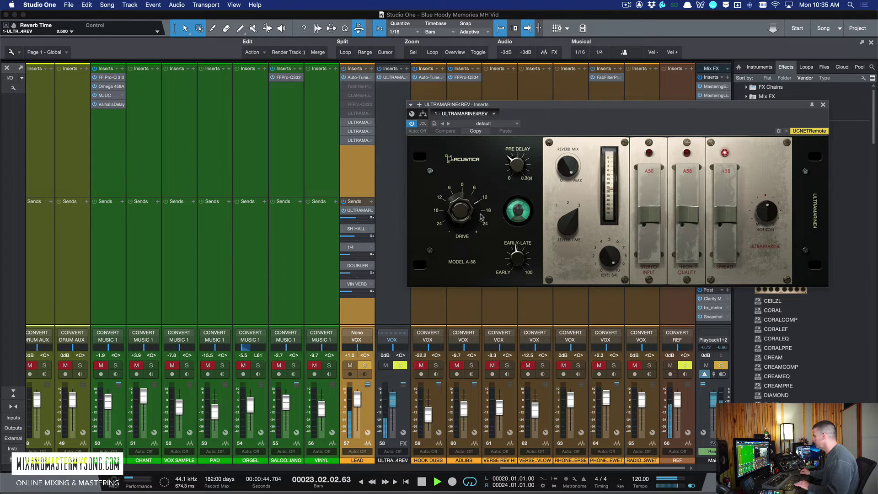
# Stop playback, adjust the Horizon control on ULTRAMARINE4REV, and play the loop to hear the change
pyautogui.press('space')
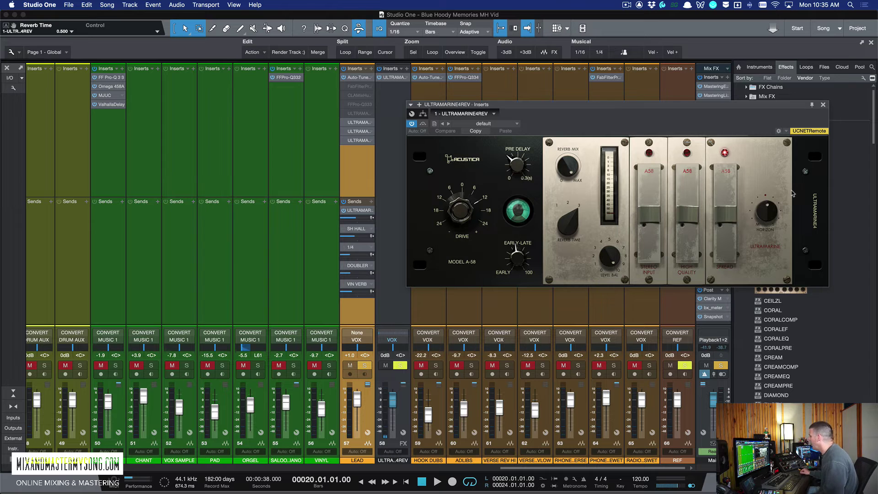
pyautogui.moveTo(765, 204); pyautogui.dragTo(767, 181)
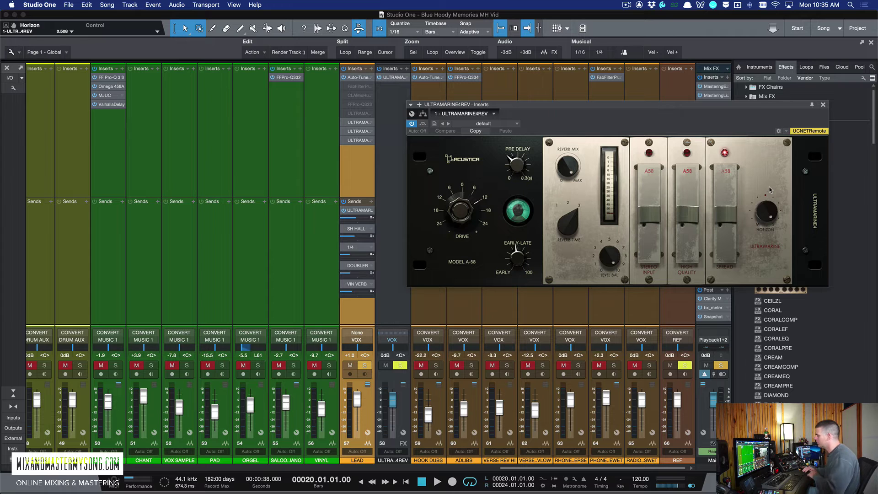
pyautogui.moveTo(763, 224); pyautogui.dragTo(767, 247)
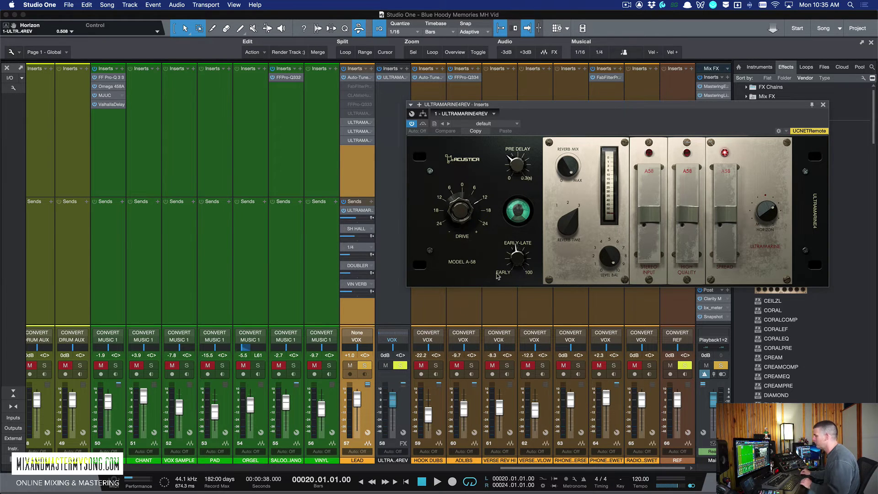
pyautogui.press('space')
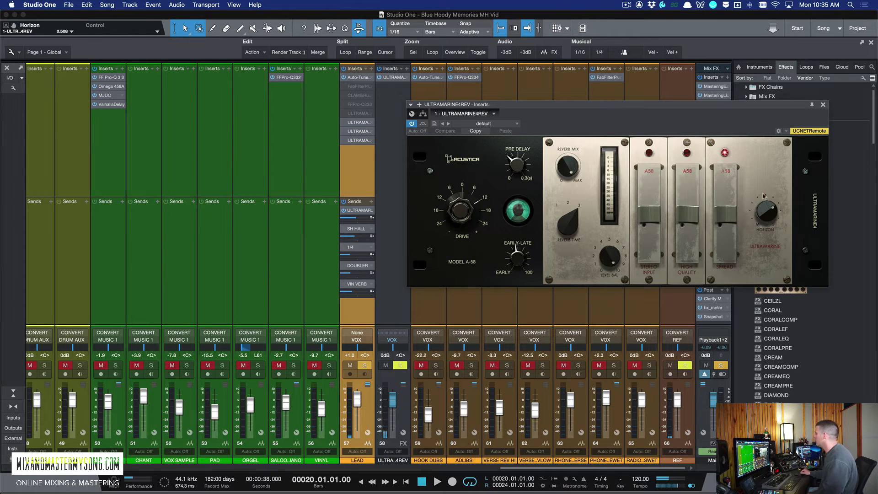
# Close the reverb window and disable the ULTRAMARINE4REV insert on its FX channel beside LEAD
pyautogui.moveTo(691, 102); pyautogui.dragTo(658, 90)
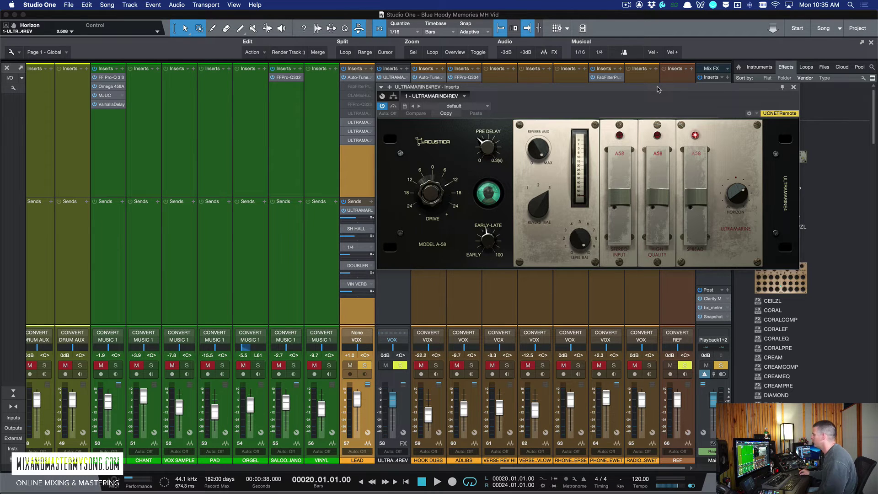
pyautogui.moveTo(658, 89); pyautogui.dragTo(668, 93)
pyautogui.click(805, 93)
pyautogui.hscroll(-5, 395, 192)
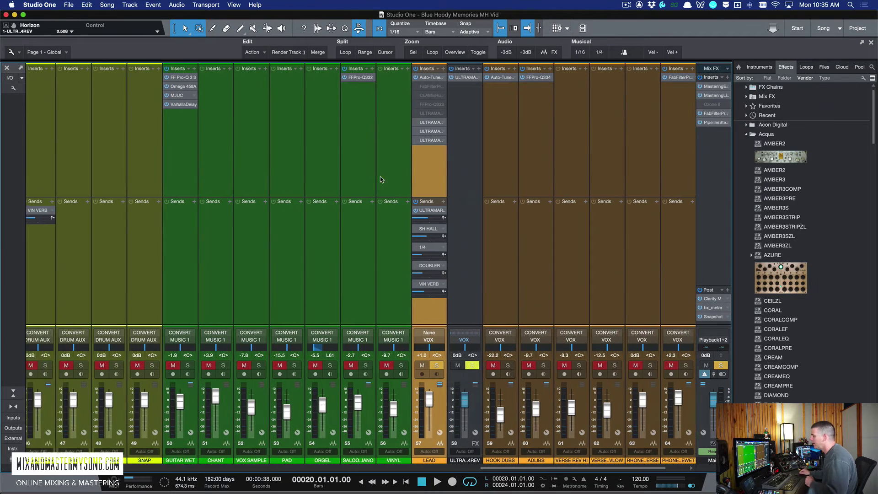
pyautogui.rightClick(531, 79)
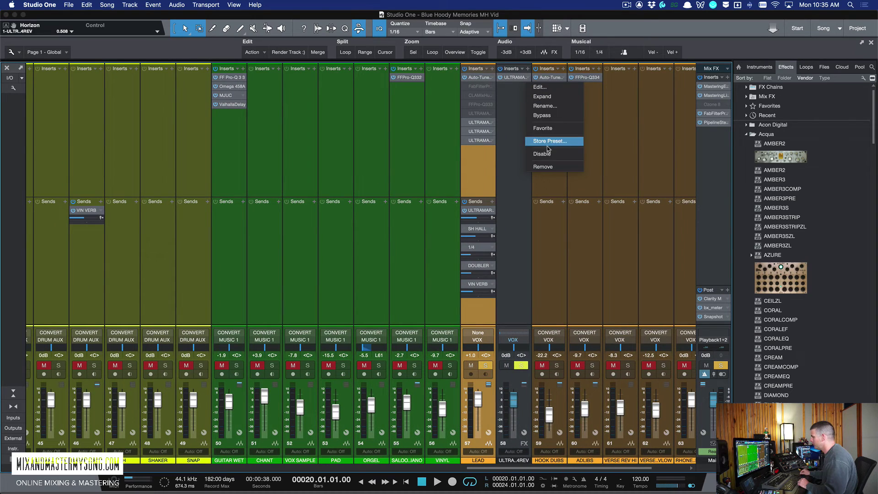
pyautogui.click(514, 125)
# Select the DRUM AUX channel in the mixer and enable its disabled ULTRAMARINE4 insert
pyautogui.hscroll(-15, 385, 142)
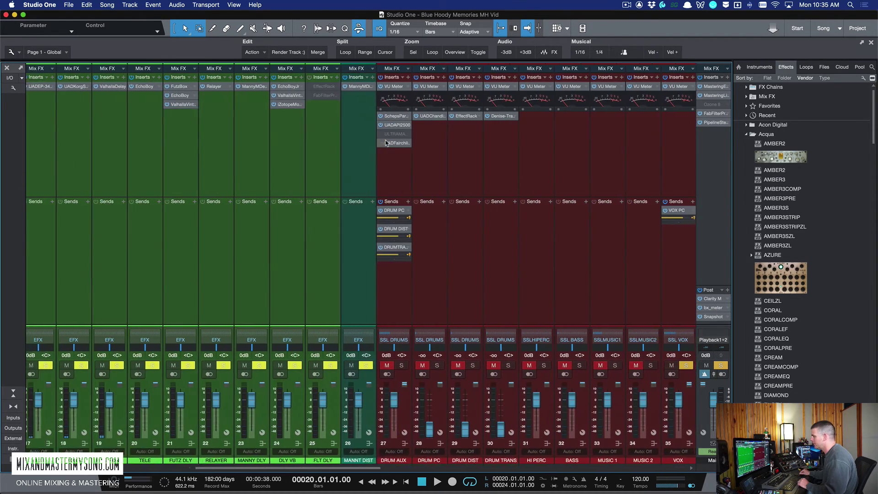
pyautogui.hscroll(1, 386, 142)
pyautogui.click(354, 268)
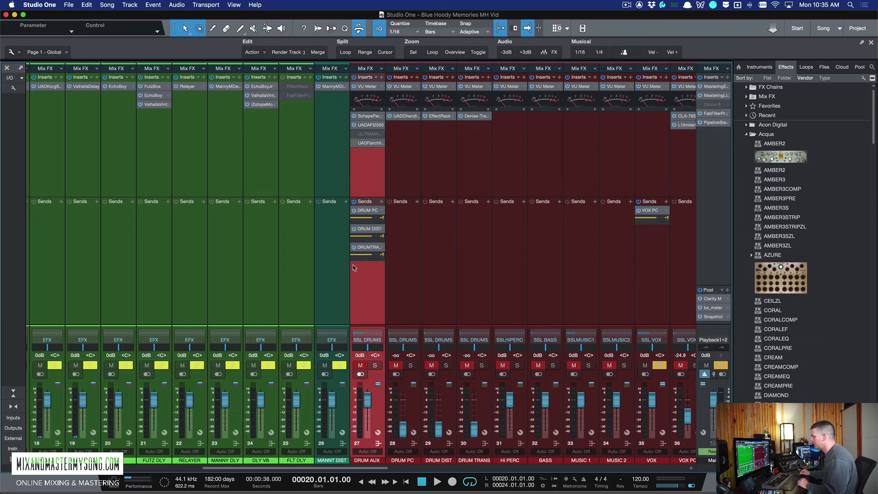
pyautogui.hscroll(10, 375, 303)
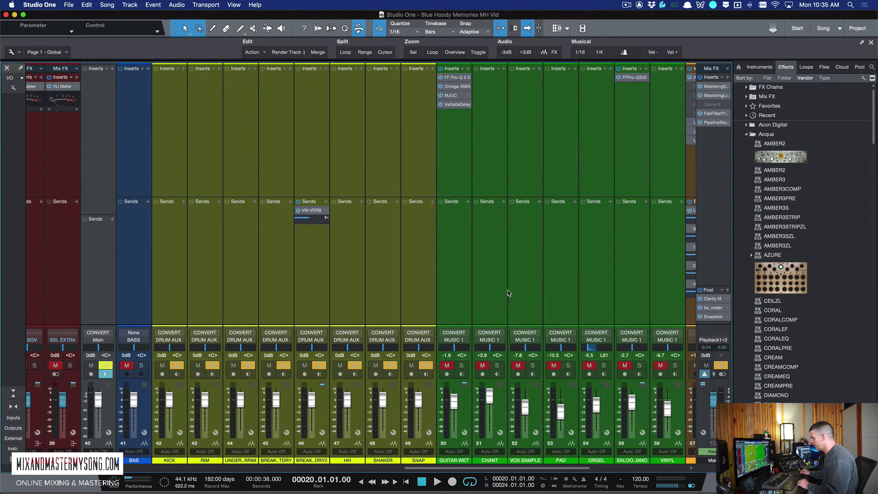
pyautogui.hscroll(8, 508, 290)
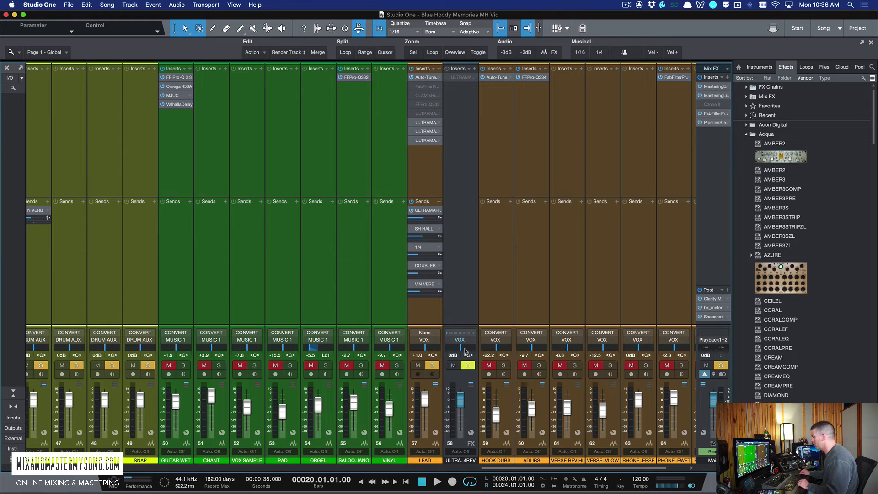
pyautogui.hscroll(-10, 342, 303)
pyautogui.hscroll(-12, 343, 306)
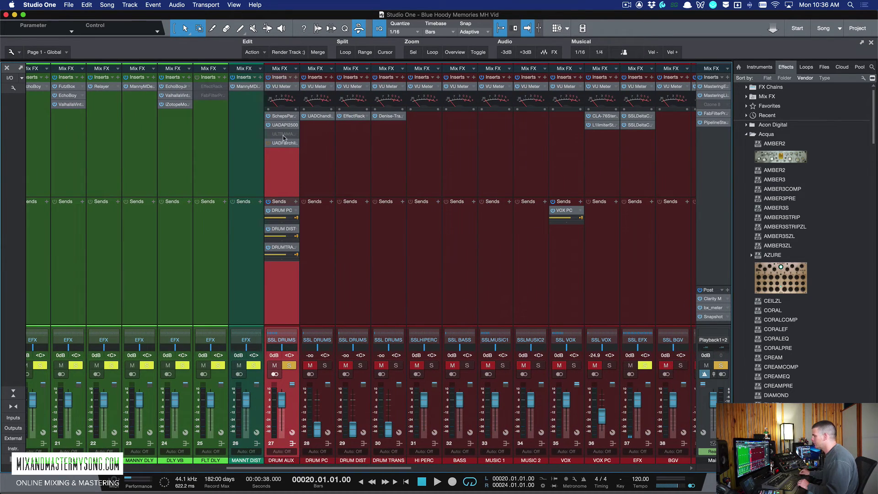
pyautogui.rightClick(297, 135)
pyautogui.click(312, 157)
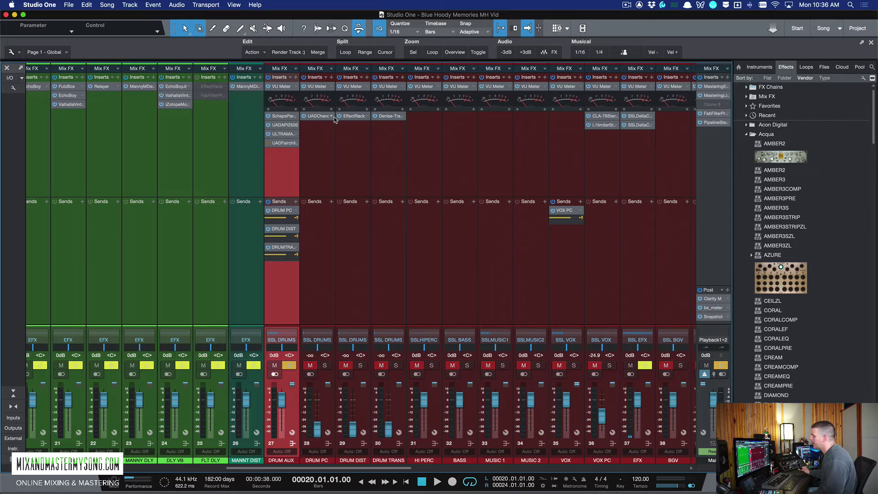
# Open DRUM AUX's ULTRAMARINE4 2 and UAD Fairchild 670 in separate windows and take the Fairchild out of bypass
pyautogui.click(285, 134)
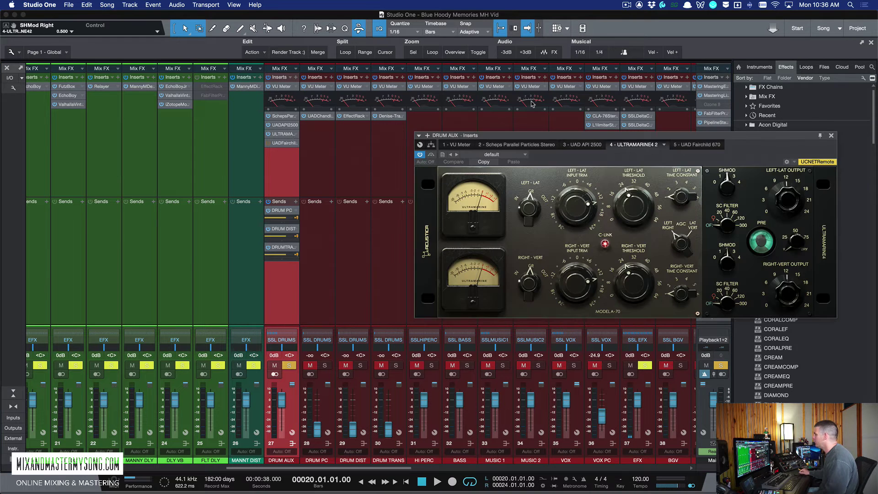
pyautogui.moveTo(540, 138); pyautogui.dragTo(544, 46)
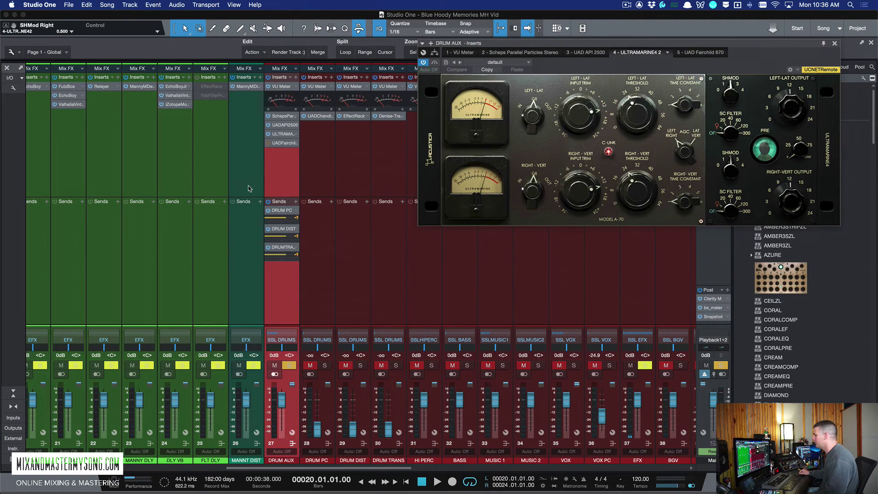
pyautogui.click(284, 143)
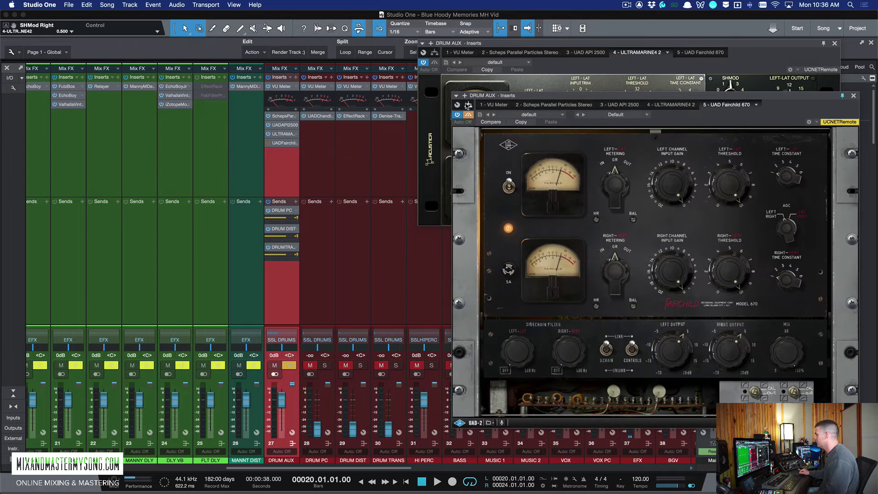
pyautogui.moveTo(533, 96); pyautogui.dragTo(487, 224)
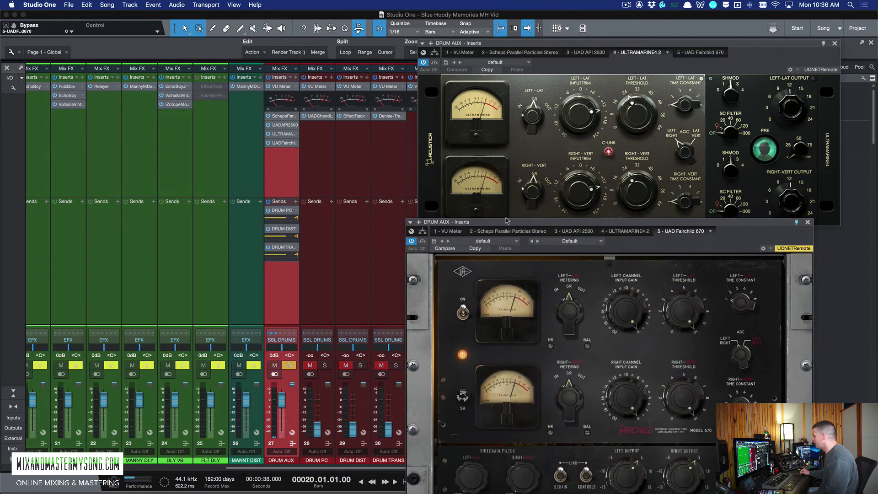
# Switch through DRUM AUX's inserts back to ULTRAMARINE4 2 and arrange its window directly above the Fairchild 670 window
pyautogui.click(517, 231)
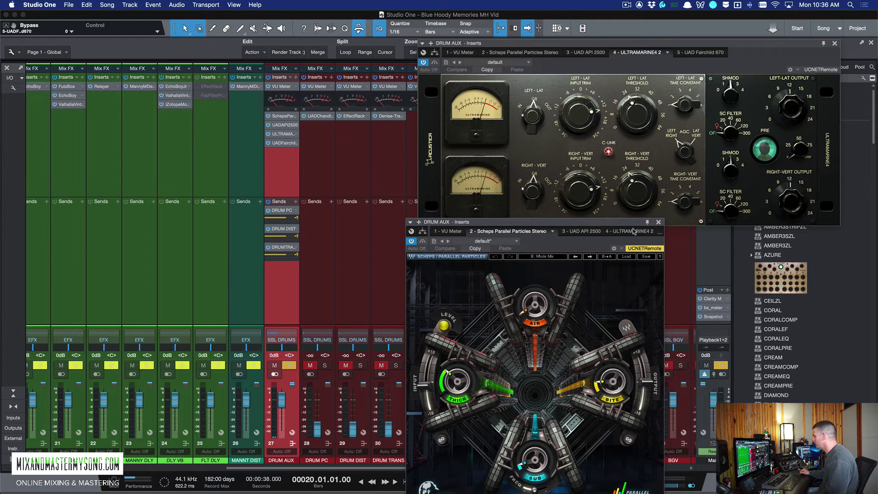
pyautogui.click(590, 228)
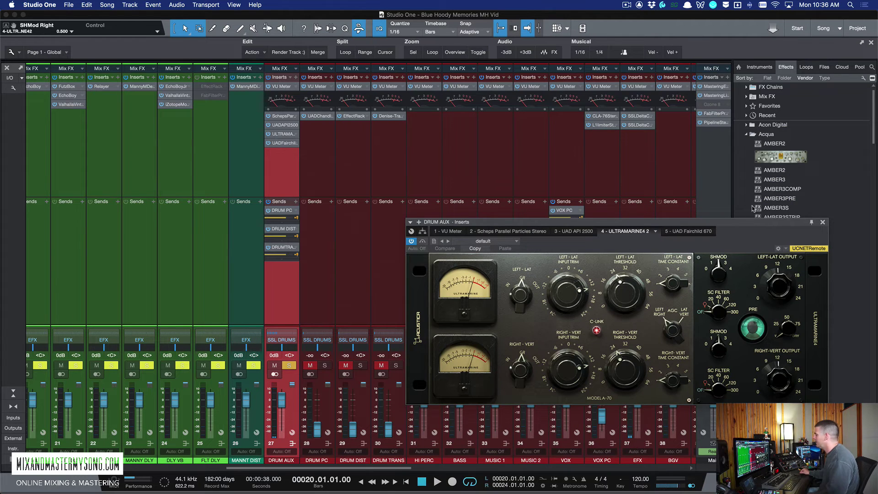
pyautogui.moveTo(760, 224); pyautogui.dragTo(752, 19)
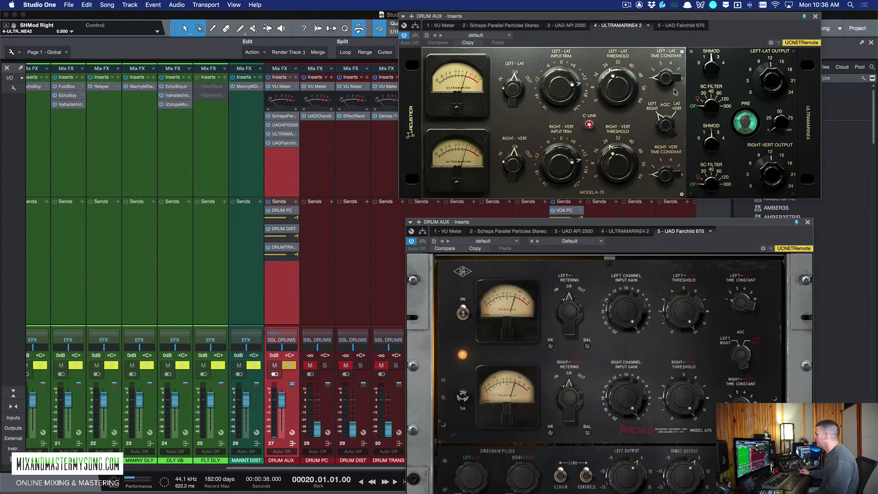
pyautogui.moveTo(770, 225); pyautogui.dragTo(770, 190)
pyautogui.click(480, 193)
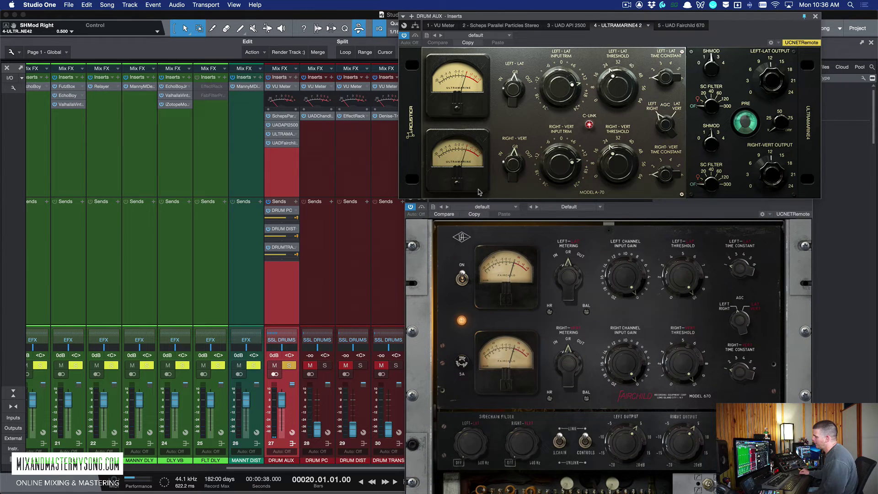
pyautogui.click(451, 247)
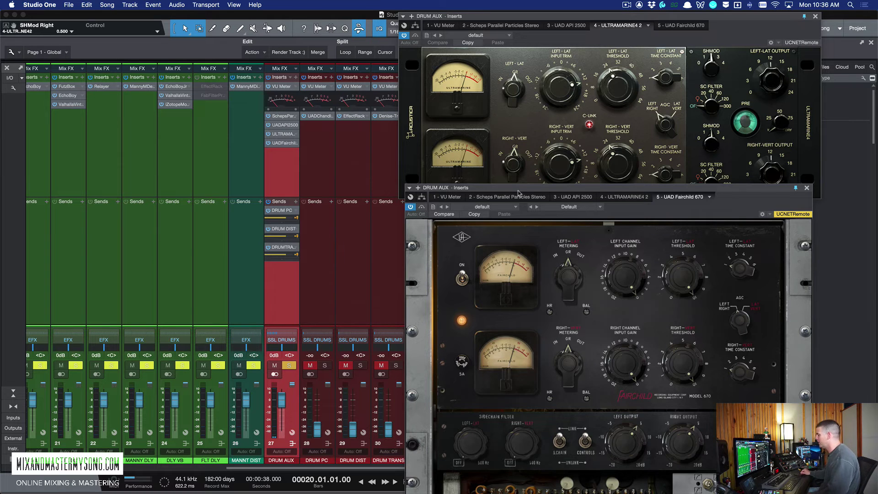
pyautogui.moveTo(558, 187)
pyautogui.mouseDown()
pyautogui.moveTo(567, 200)
pyautogui.moveTo(563, 188)
pyautogui.mouseUp()
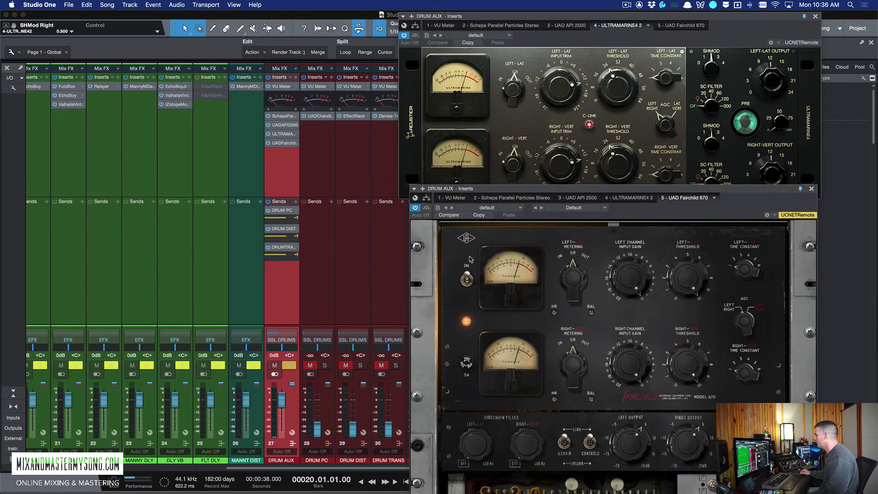
# Bypass the Fairchild 670, play the drum loop through ULTRAMARINE4 2, and bypass that compressor too
pyautogui.click(426, 208)
pyautogui.click(484, 139)
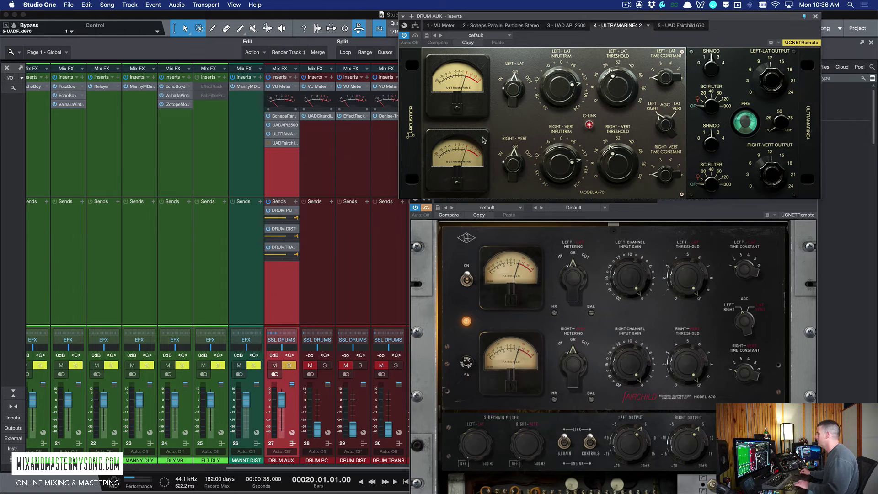
pyautogui.press('space')
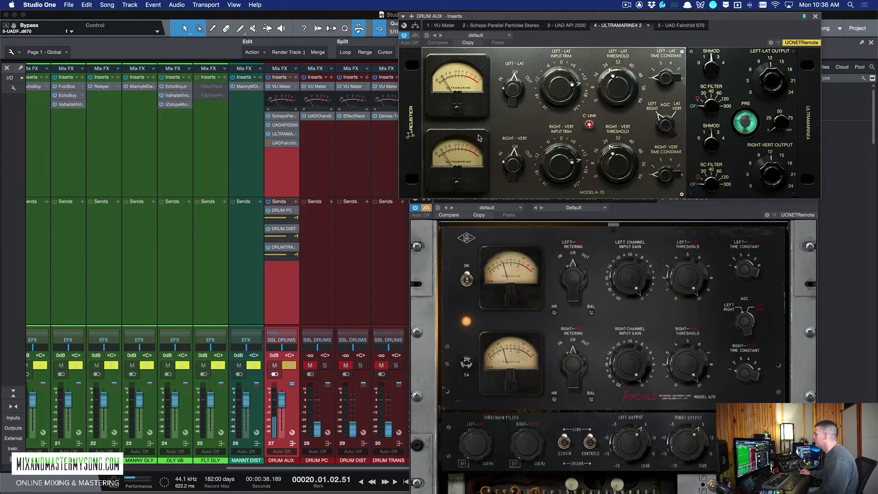
pyautogui.click(416, 36)
# Audition the Fairchild 670 on the drums, bypass it again, and compare ULTRAMARINE4 2 bypassed and active
pyautogui.click(428, 245)
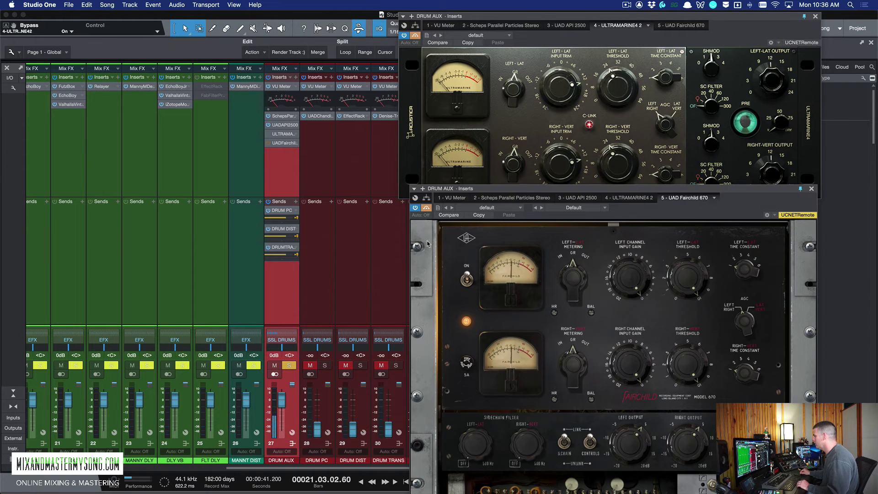
pyautogui.click(426, 208)
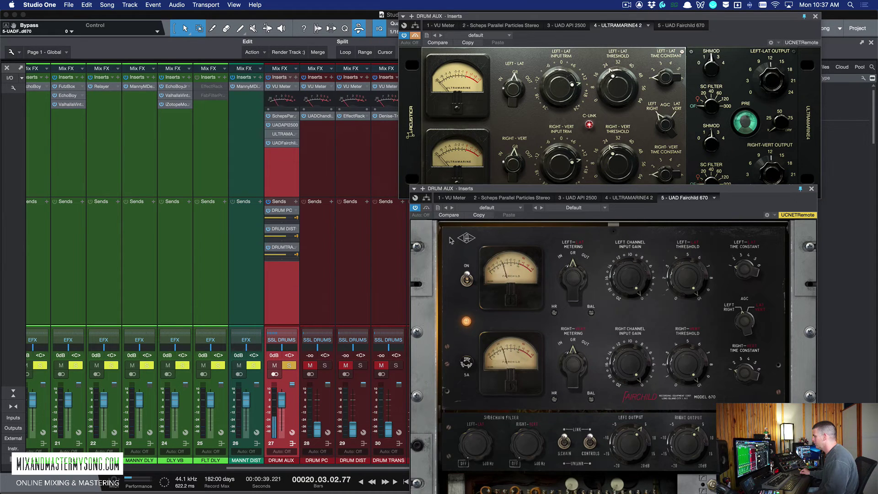
pyautogui.click(426, 209)
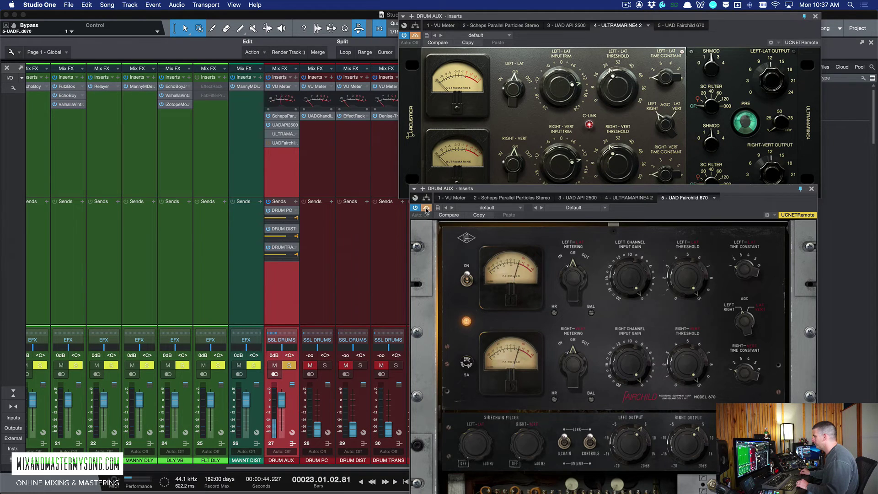
pyautogui.click(415, 37)
pyautogui.click(415, 37)
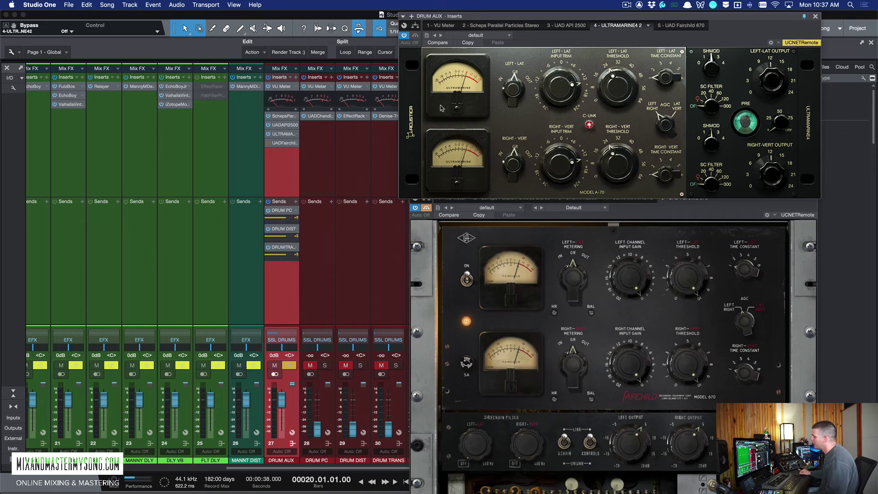
# Replay the drum loop toggling bypass on both compressors, leaving ULTRAMARINE4 2 active and the Fairchild 670 bypassed
pyautogui.click(461, 239)
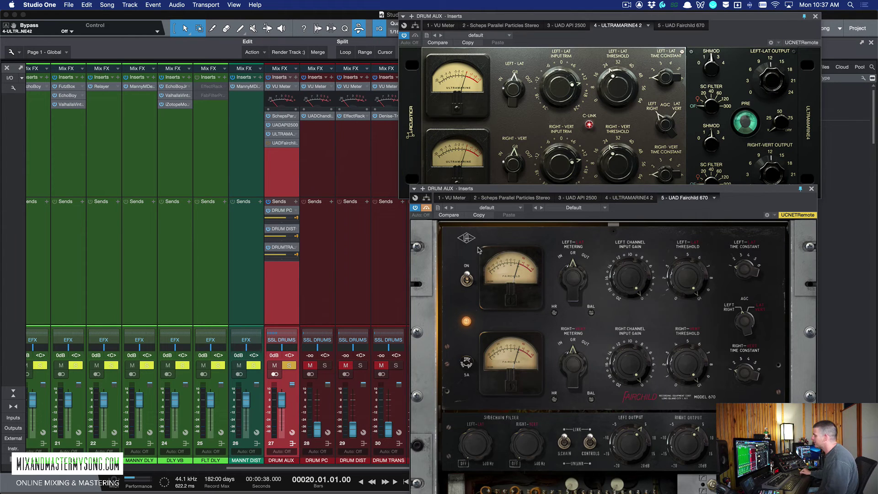
pyautogui.click(450, 125)
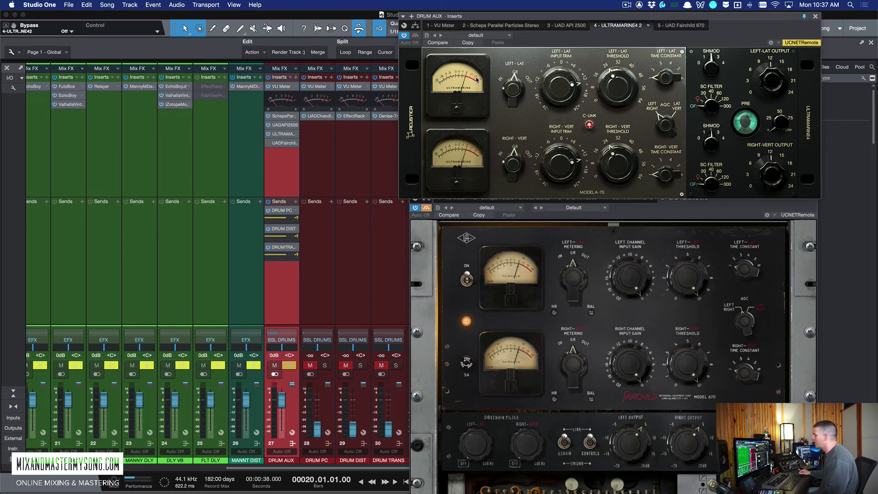
pyautogui.click(416, 36)
pyautogui.click(426, 209)
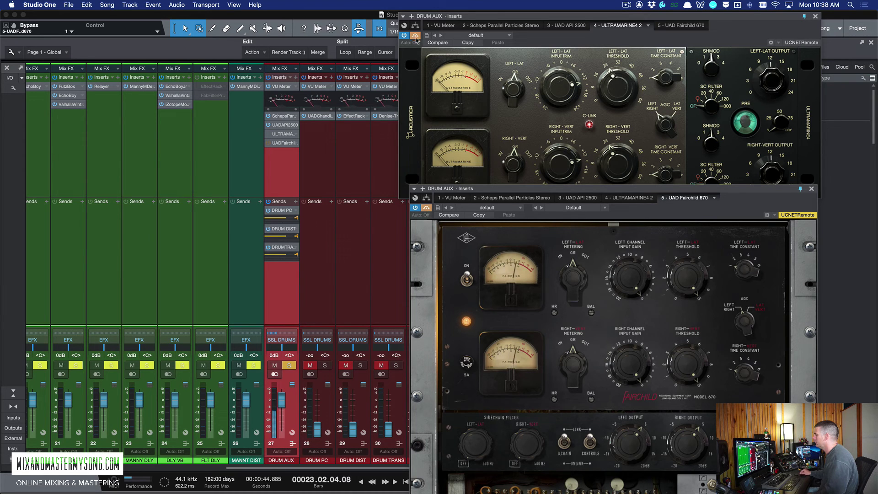
pyautogui.click(414, 54)
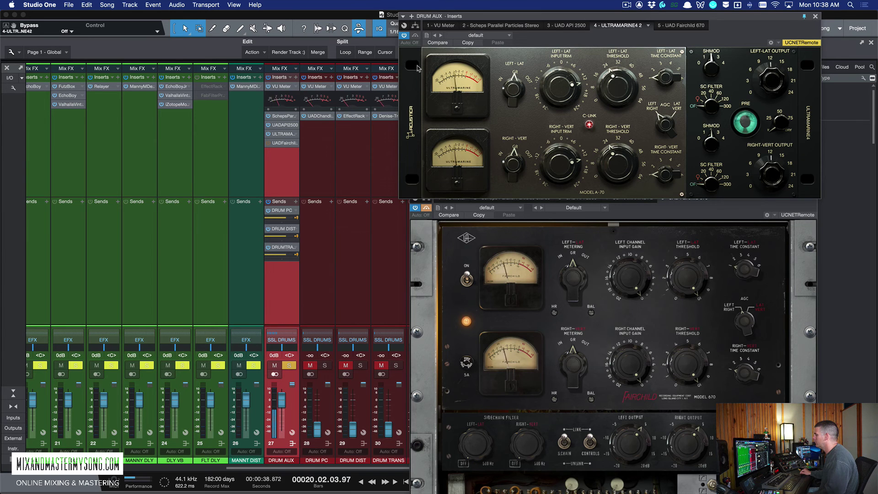